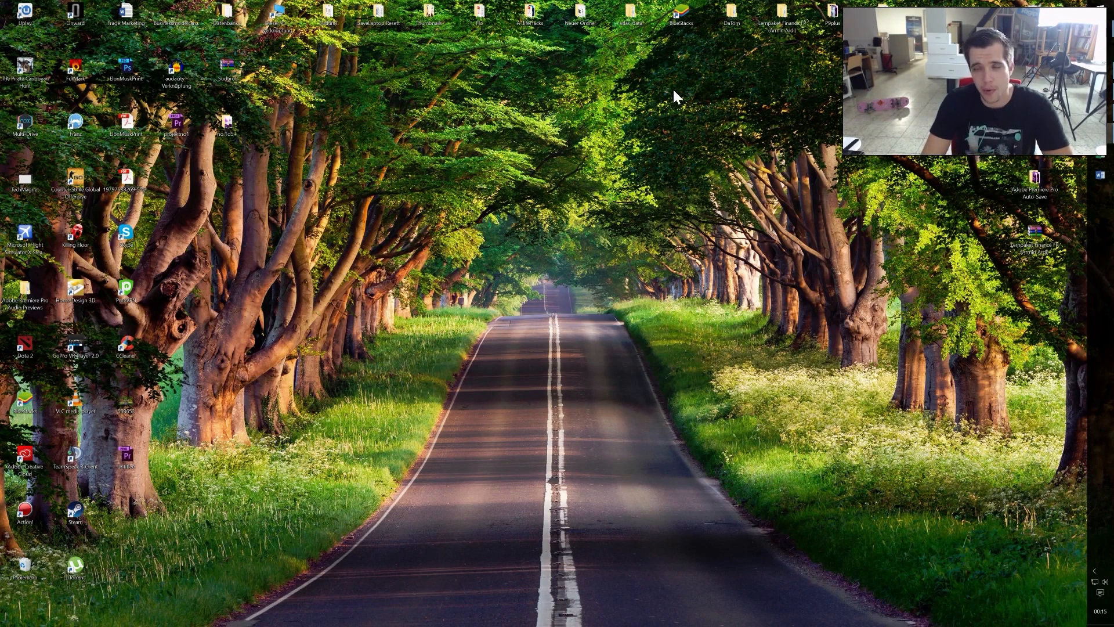
Step: Switch to Adobe Premiere Pro, scrub through the TechMagnet sequence and return the playhead to its start
click(1101, 139)
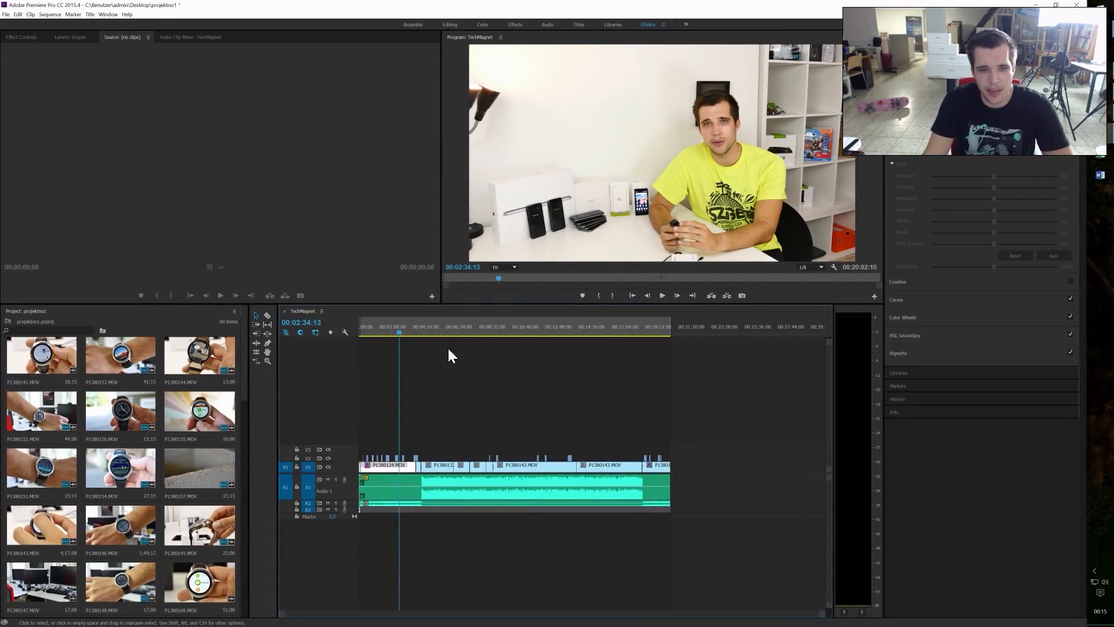
drag(402, 330, 430, 333)
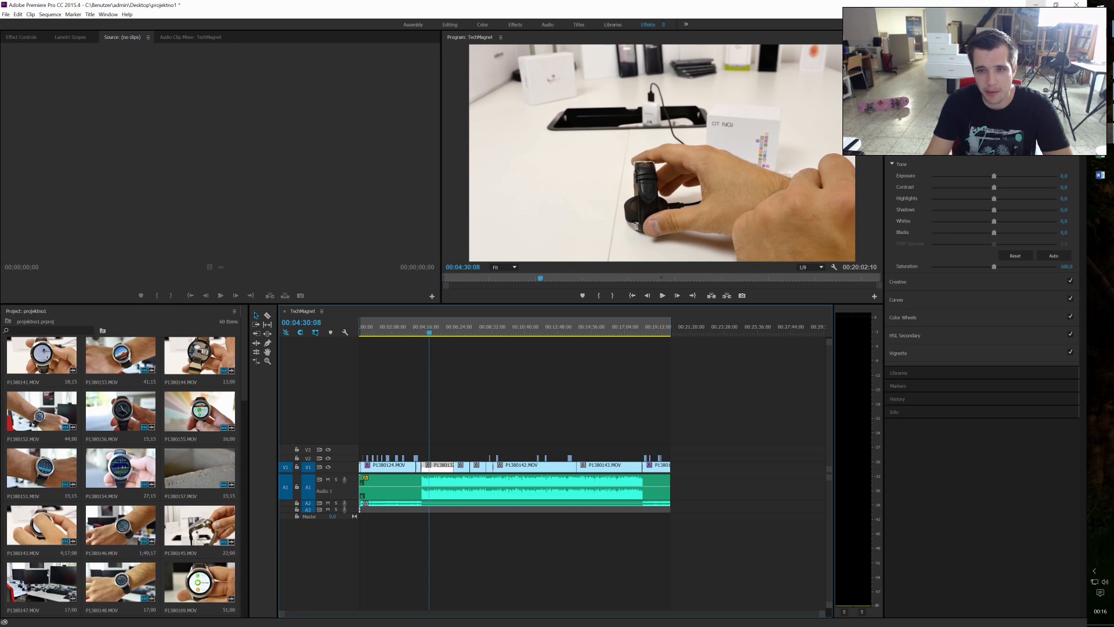
drag(428, 330, 452, 346)
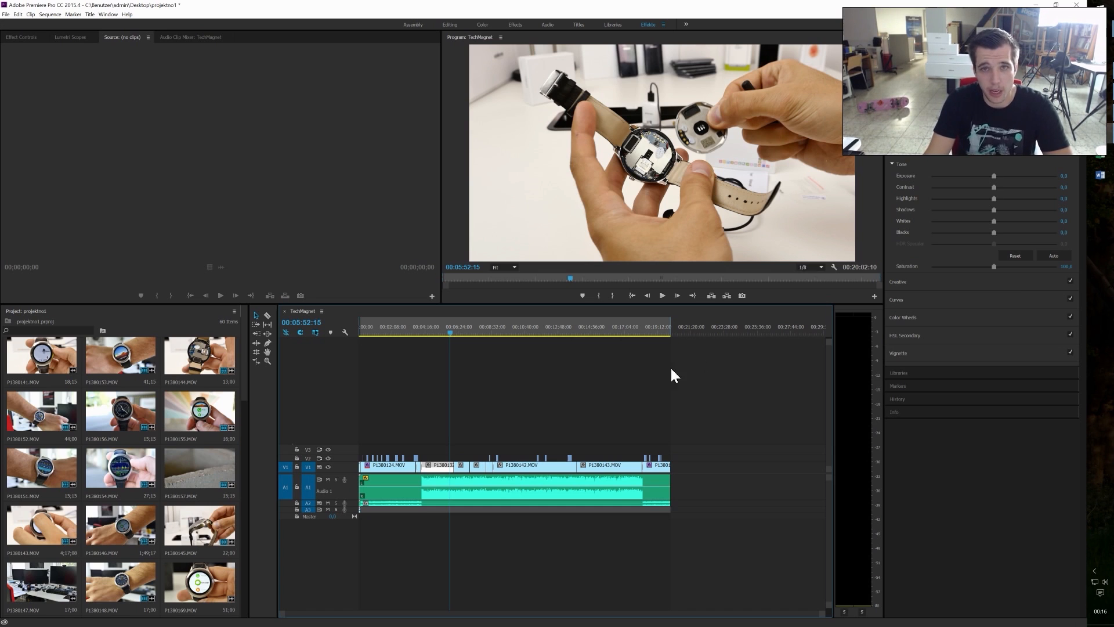
drag(444, 337, 357, 340)
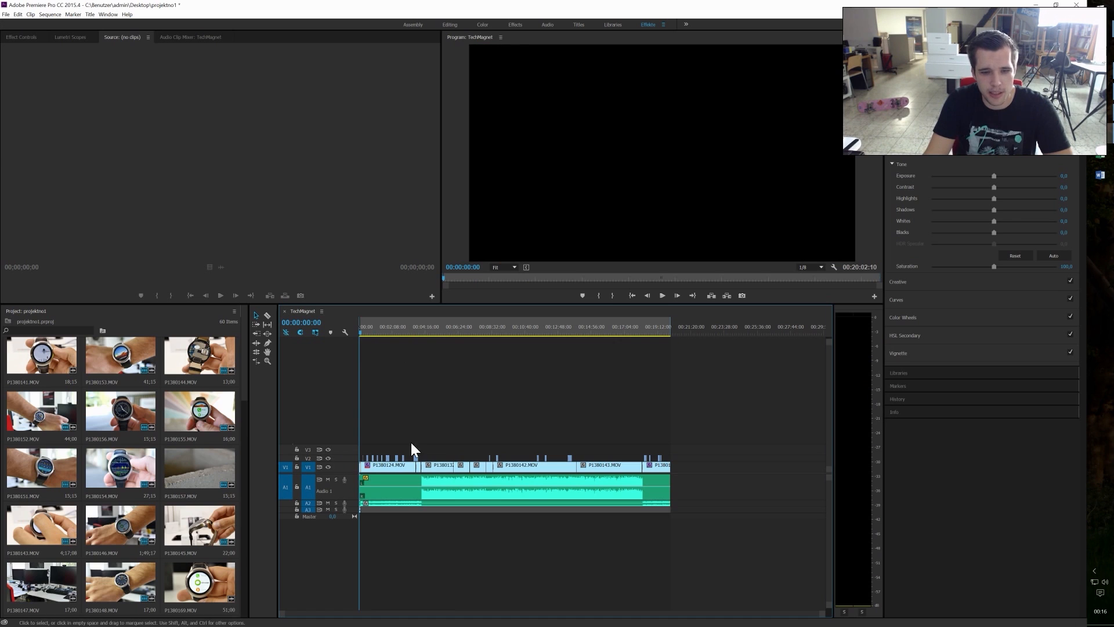
Step: Play the opening logo animation of the TechMagnet sequence and move the playhead to 00:00:05:21
click(663, 295)
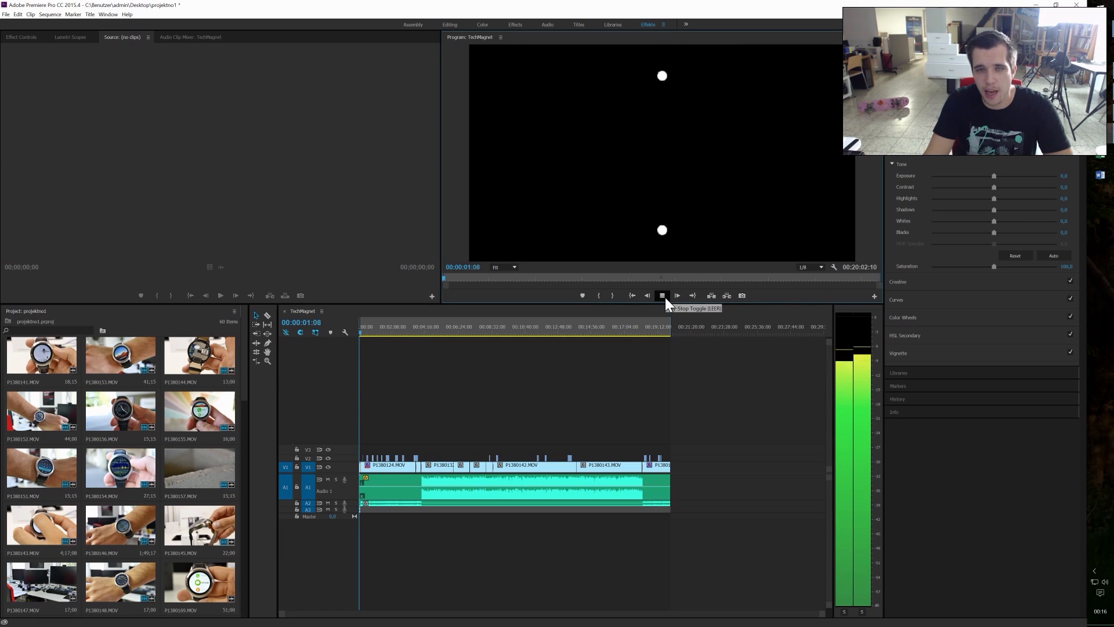
click(664, 295)
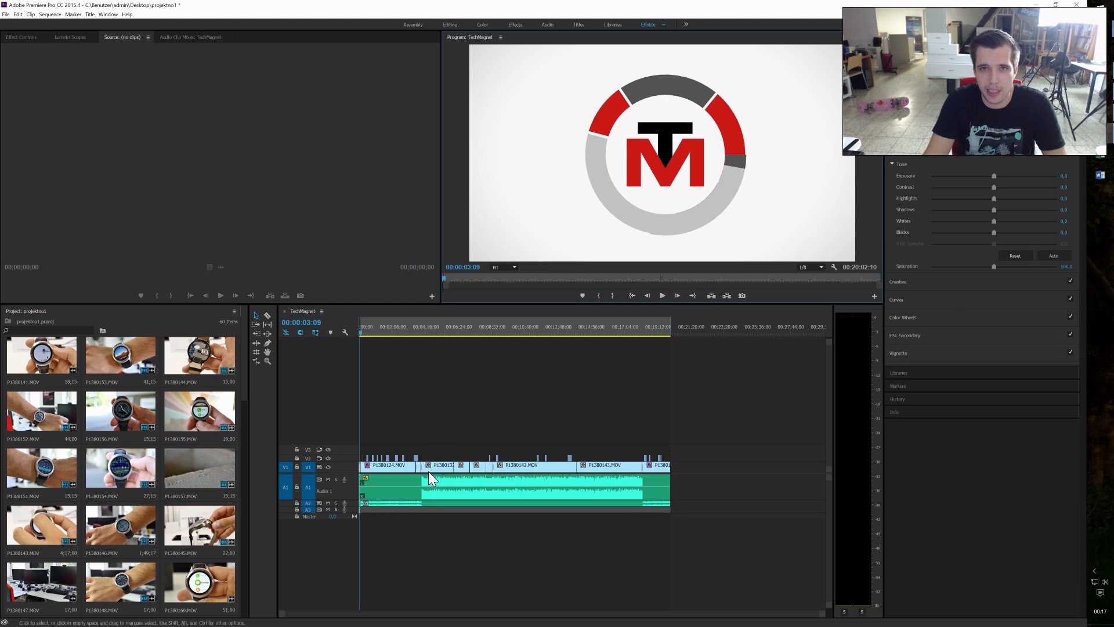
scroll(437, 452, up, 2)
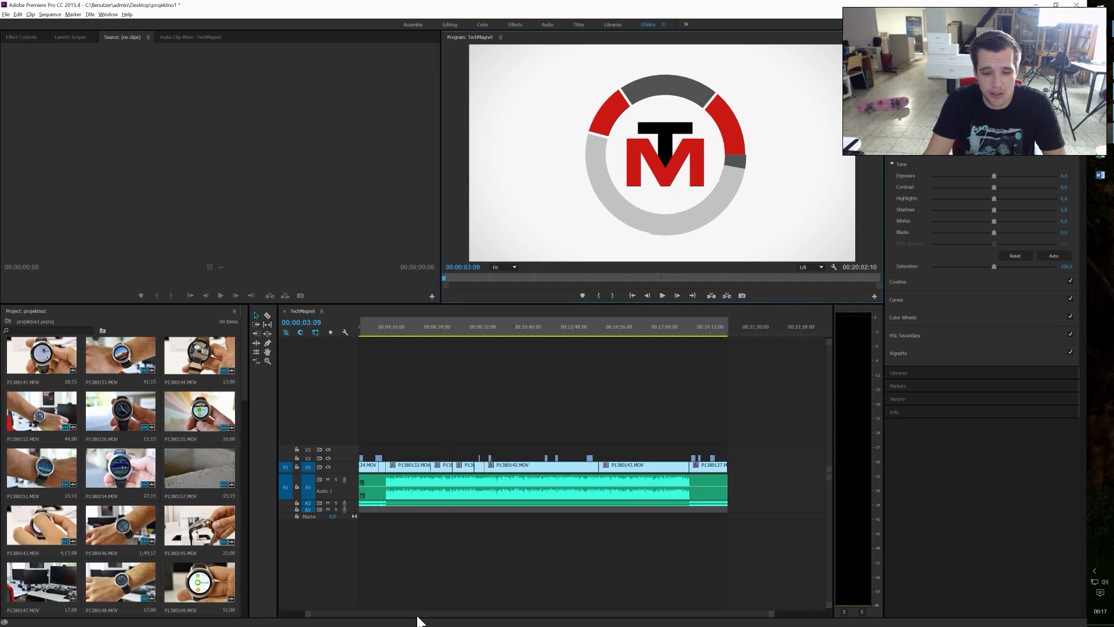
drag(417, 613, 360, 615)
scroll(399, 514, up, 4)
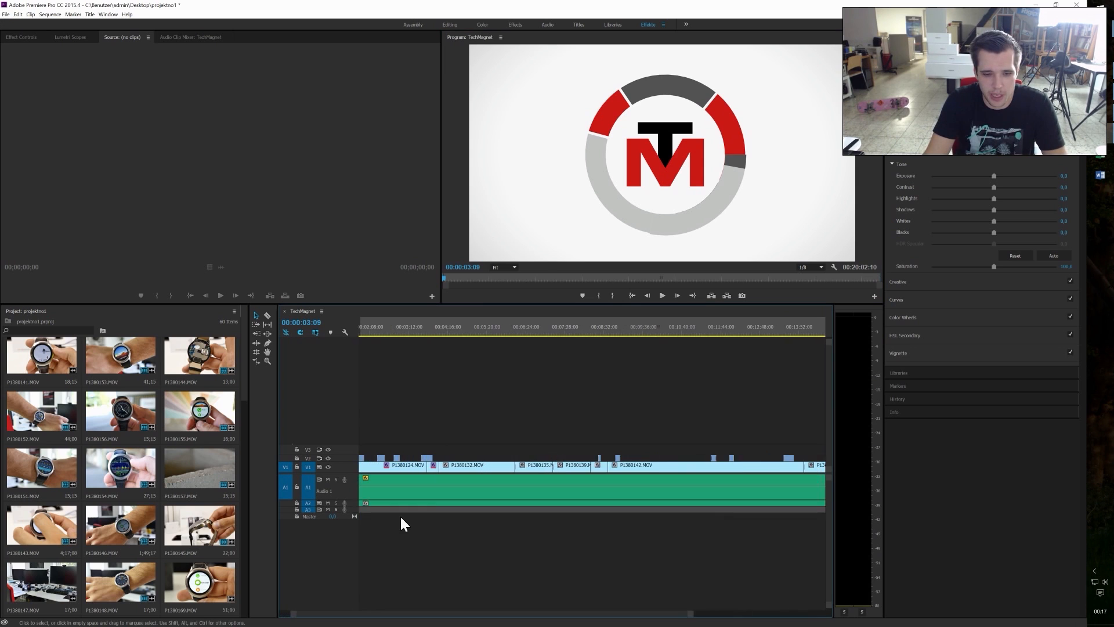
drag(360, 333, 362, 333)
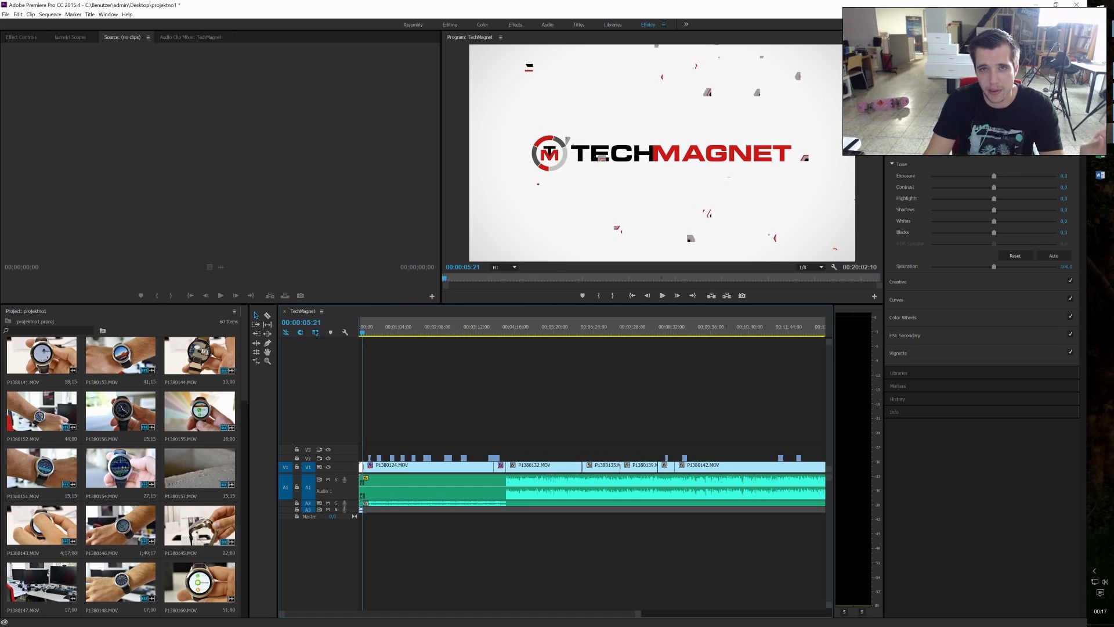
Step: Switch to the VideoBlocks website in the browser and search its stock video library for "aerial"
click(1107, 77)
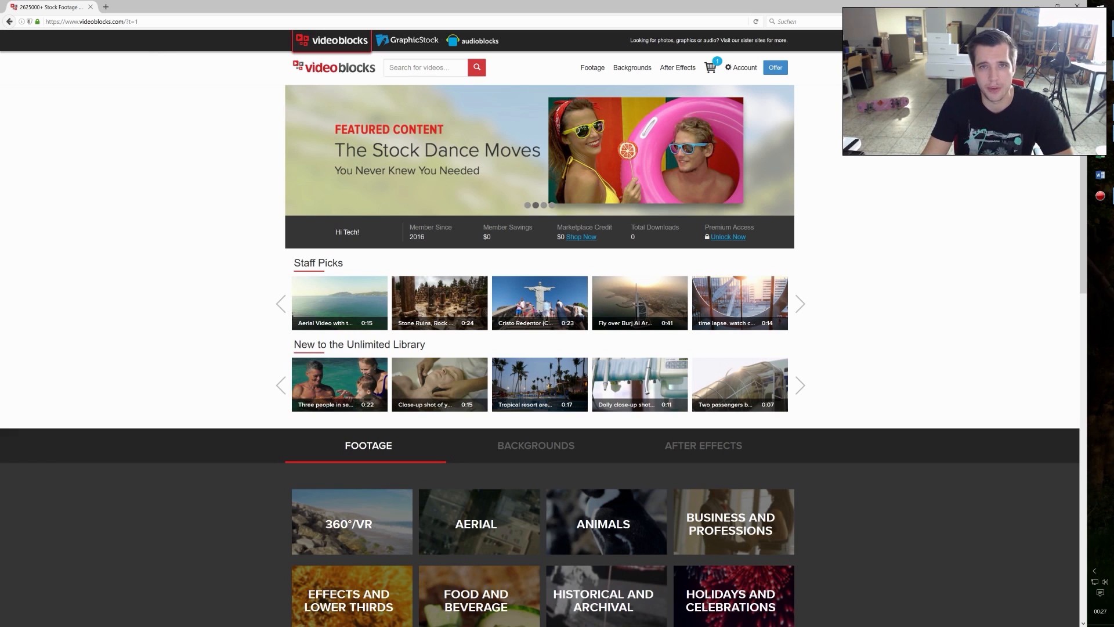
click(425, 68)
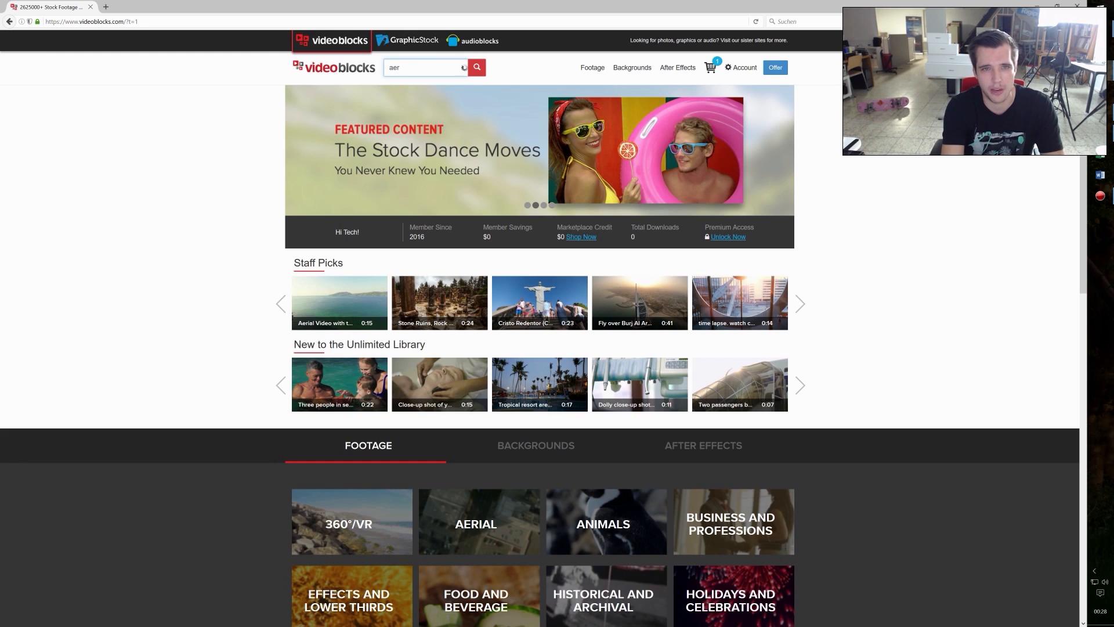
text(i)
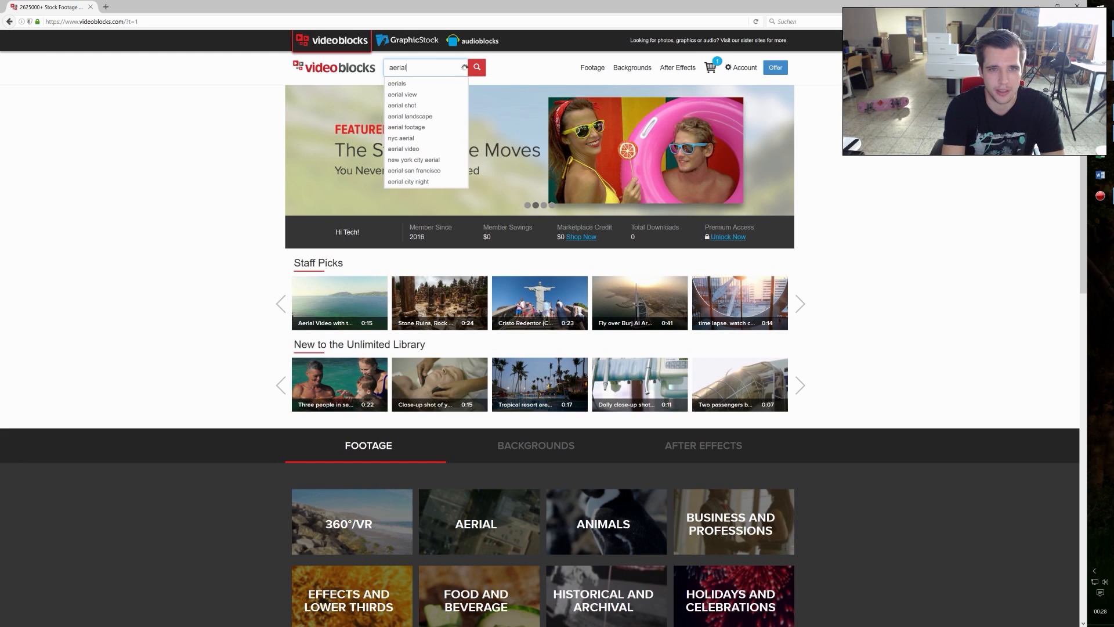
text(al)
key(Return)
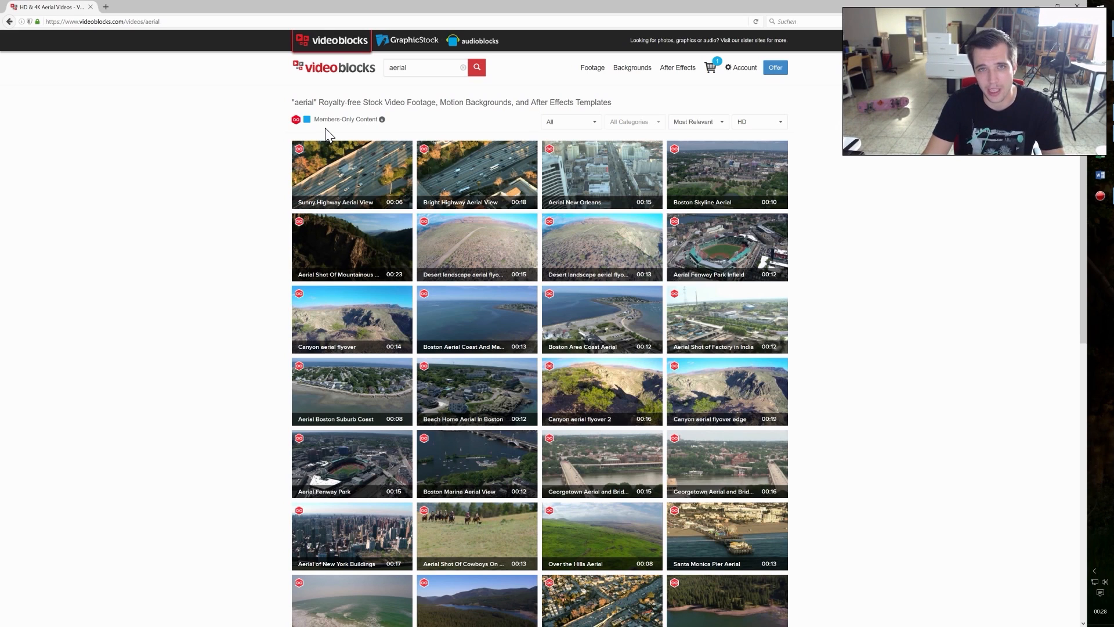
mouse_move(327, 124)
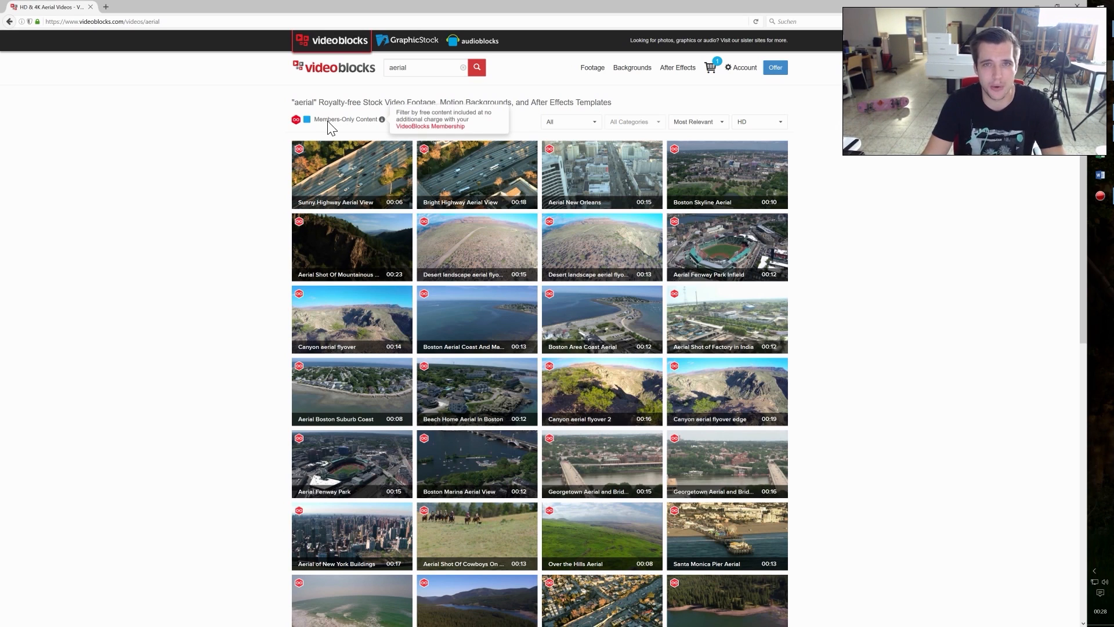
mouse_move(382, 166)
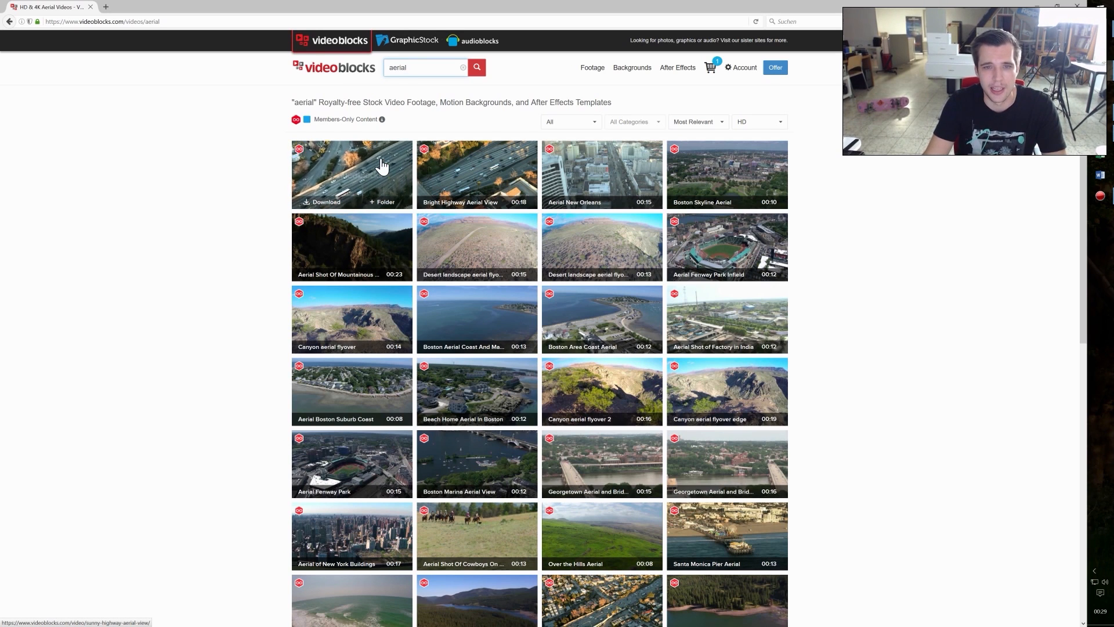
mouse_move(574, 243)
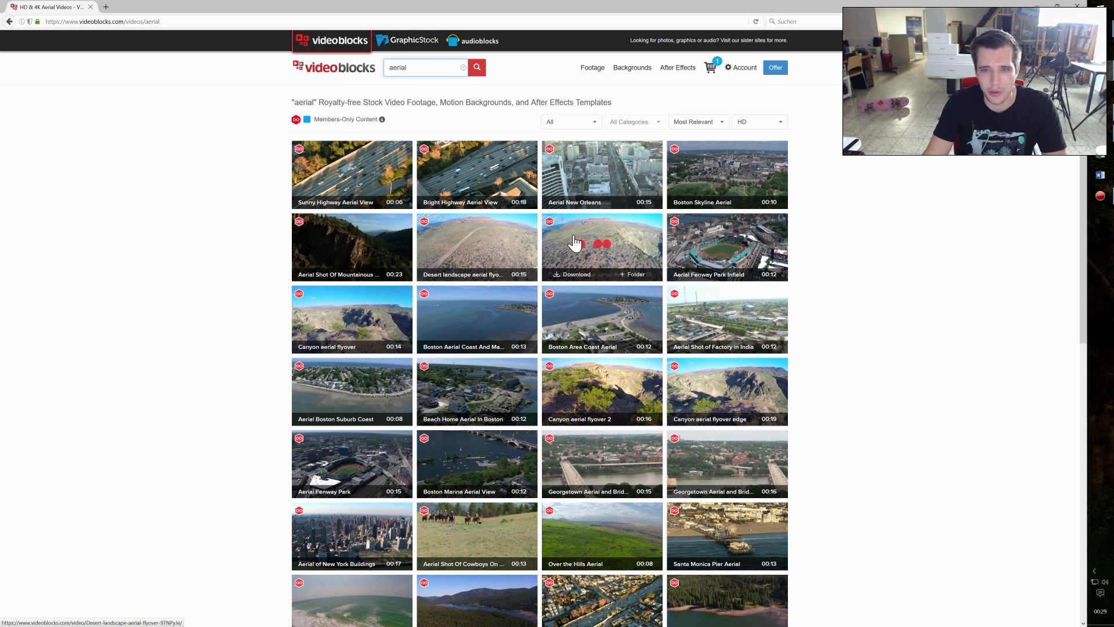
mouse_move(314, 294)
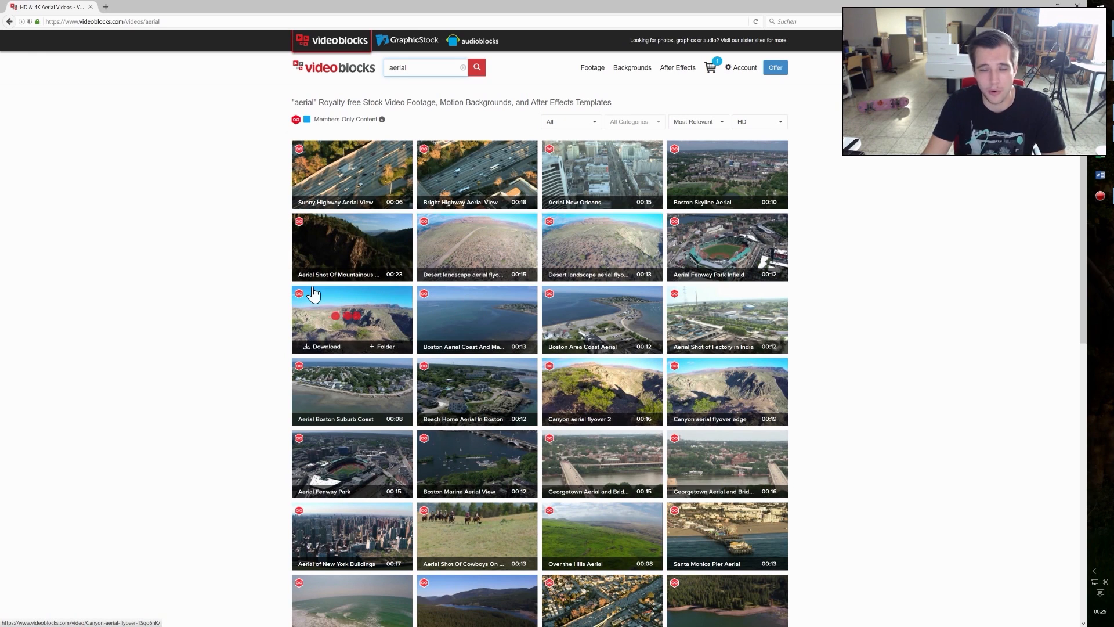
Step: Search the VideoBlocks library for "las vegas aerial" and look over the clips found
drag(421, 68, 332, 70)
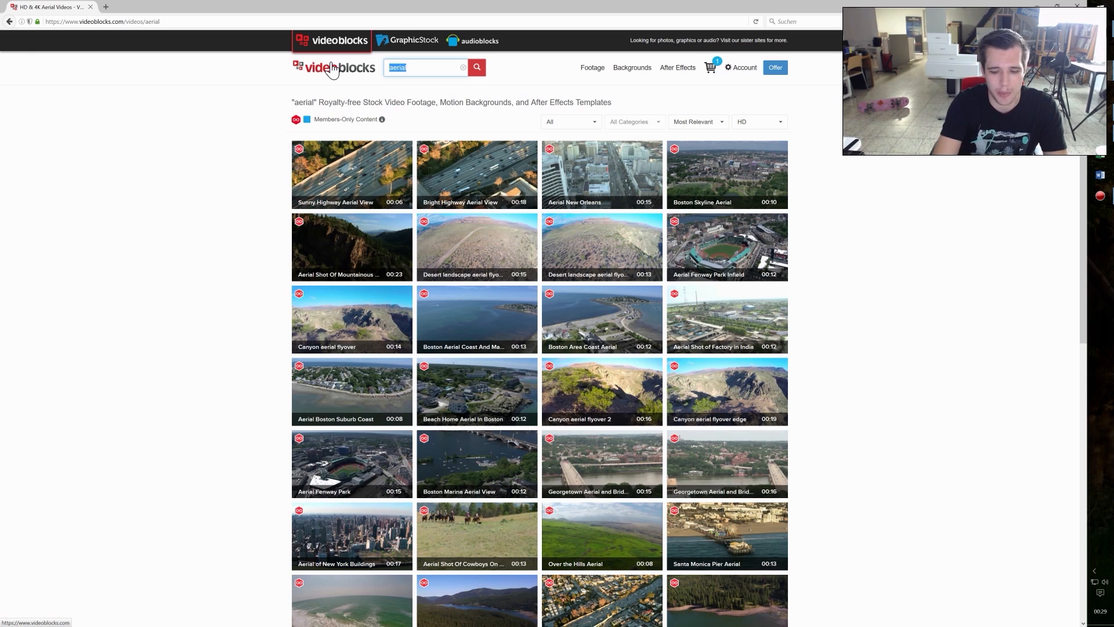
text(aerial )
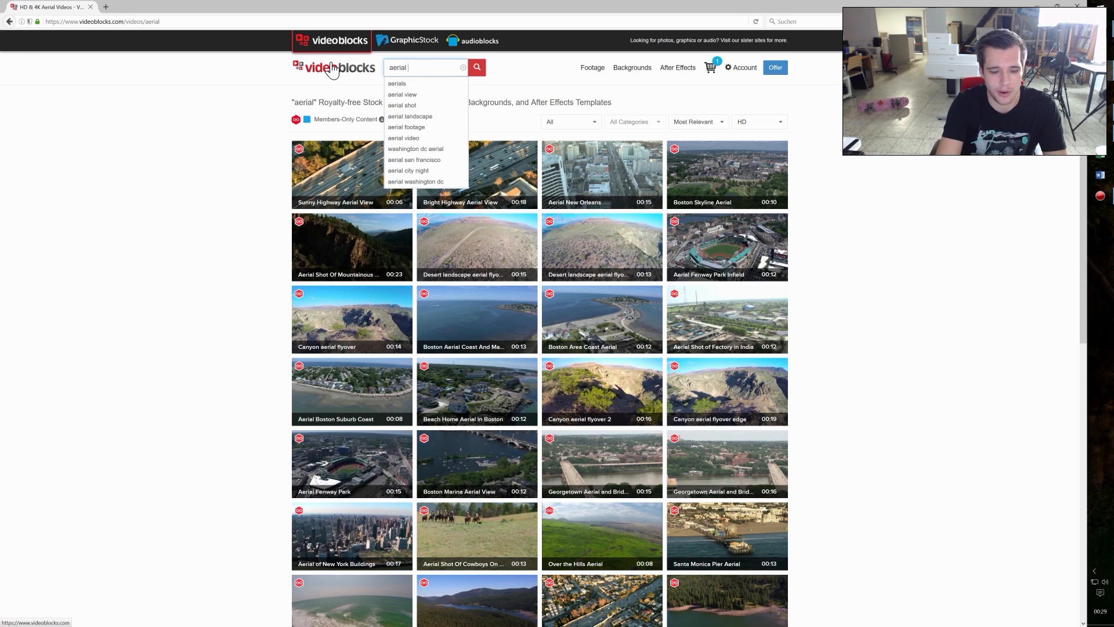
text(las vegas)
click(477, 67)
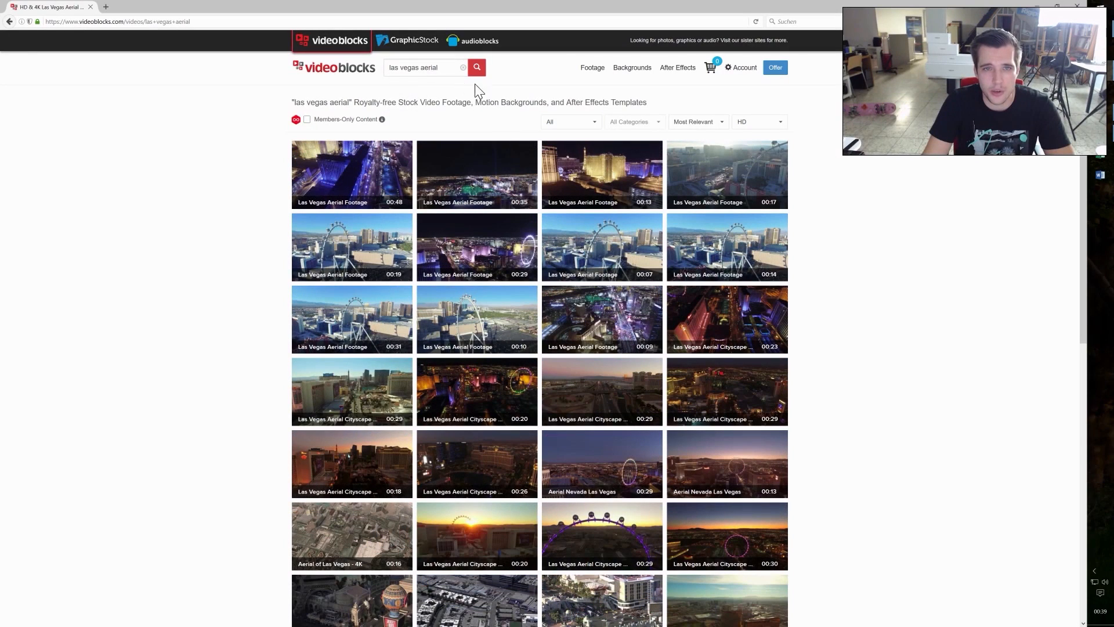
double_click(430, 67)
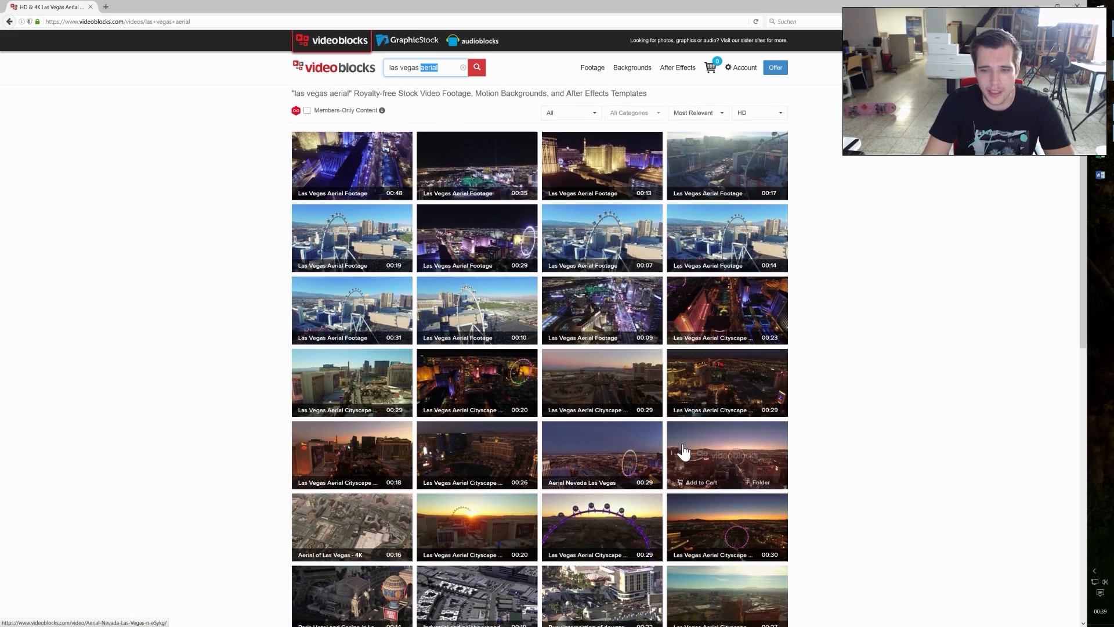
scroll(665, 446, down, 2)
scroll(664, 440, up, 2)
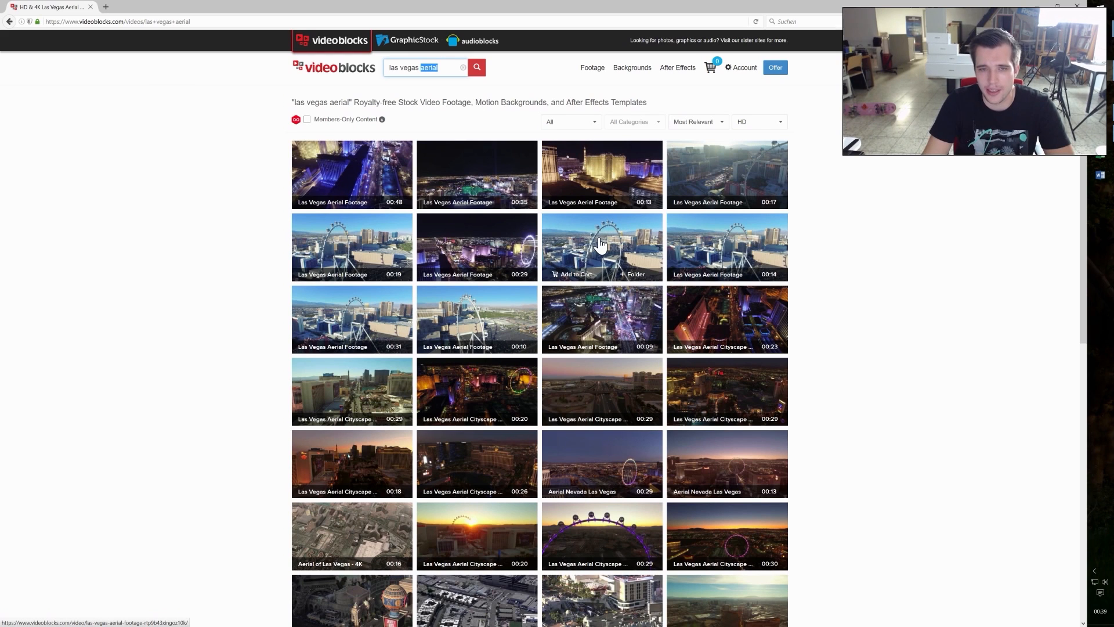
mouse_move(381, 121)
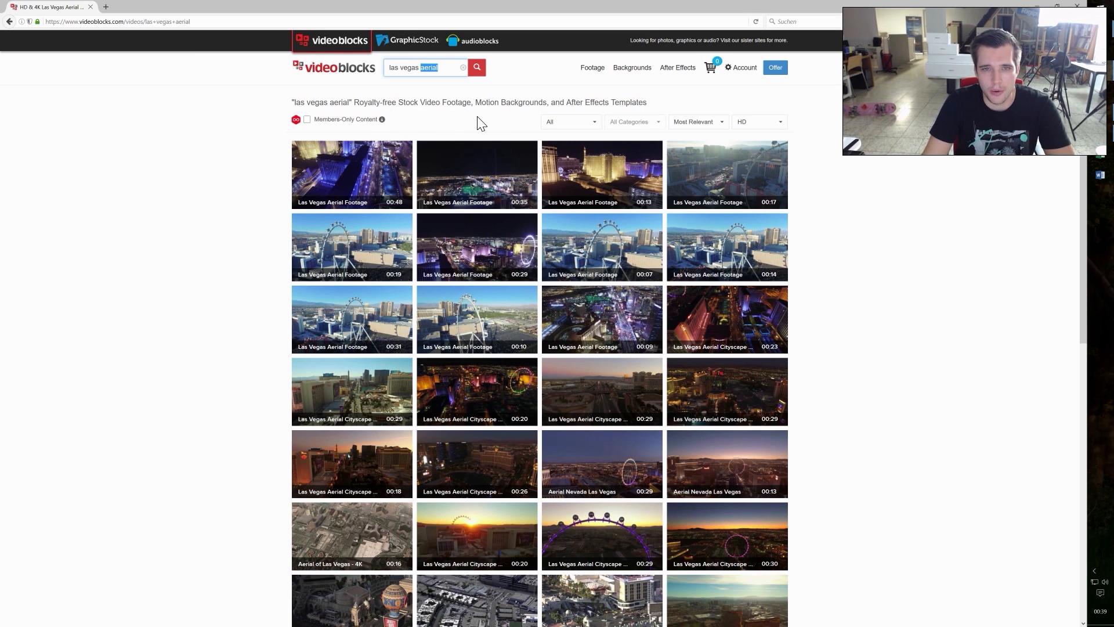
Step: Add the 4K MOV (prores) version of the 48-second Las Vegas Aerial Footage clip to the cart and open the cart
click(378, 171)
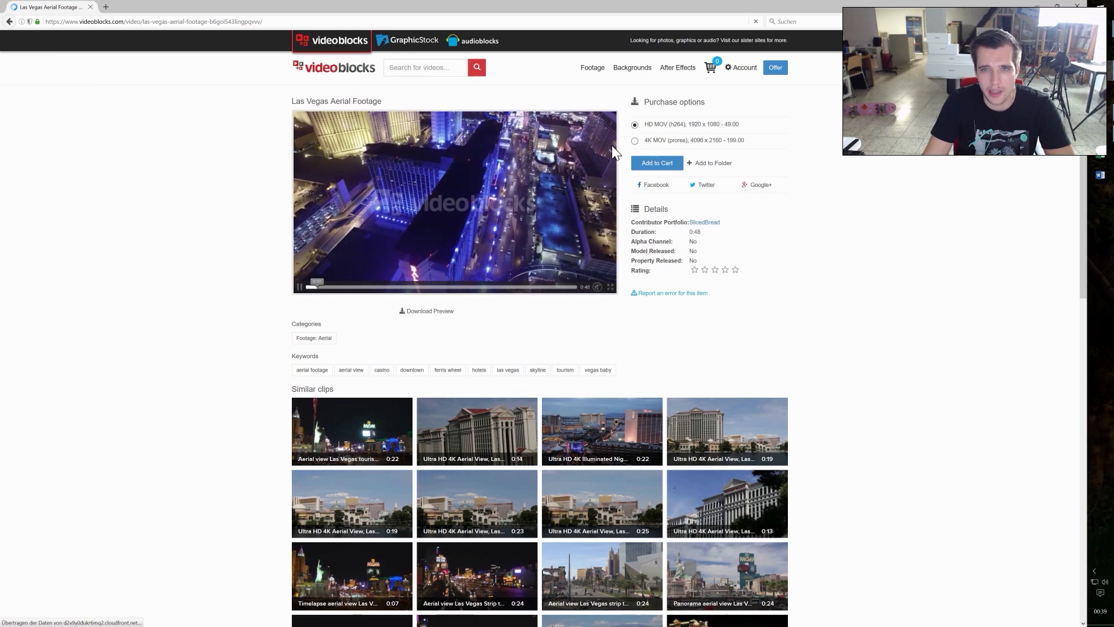
click(634, 141)
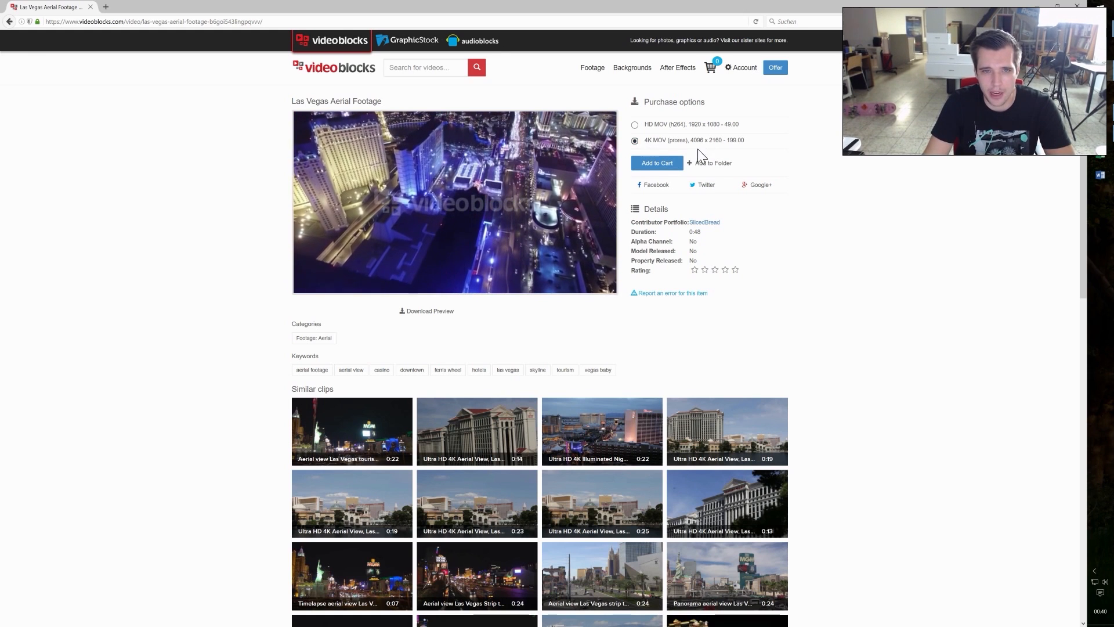
click(659, 165)
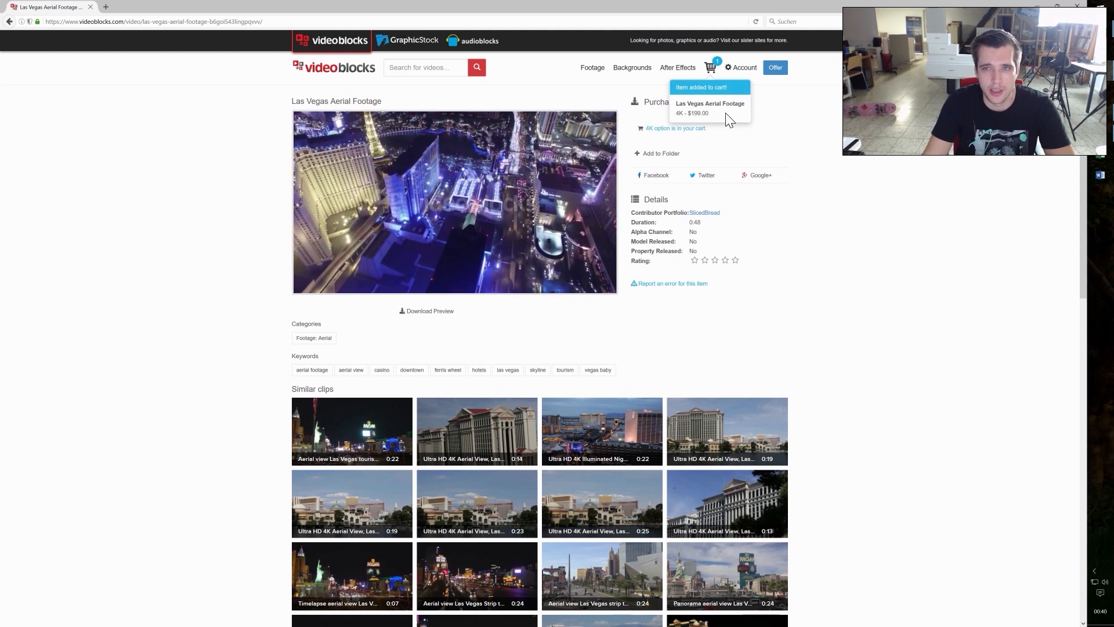
click(719, 71)
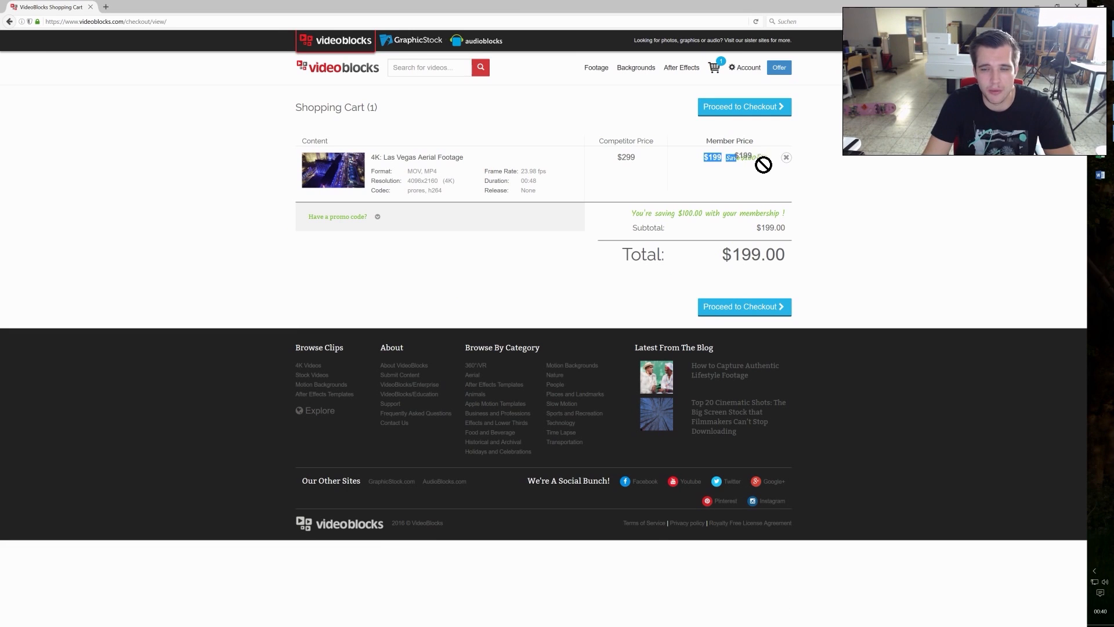
Step: Browse the members-only results for "las vegas aerial" and open the 16-second clip Aerial Shot Of Las Vegas Near Strip Daytime
key(alt+Left)
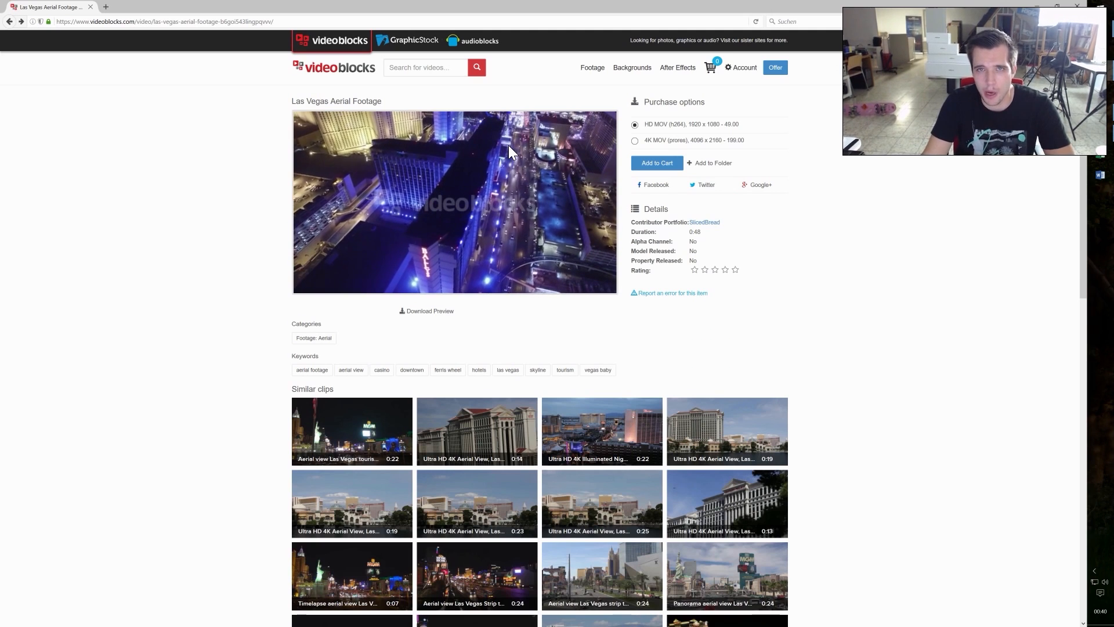
key(alt+Left)
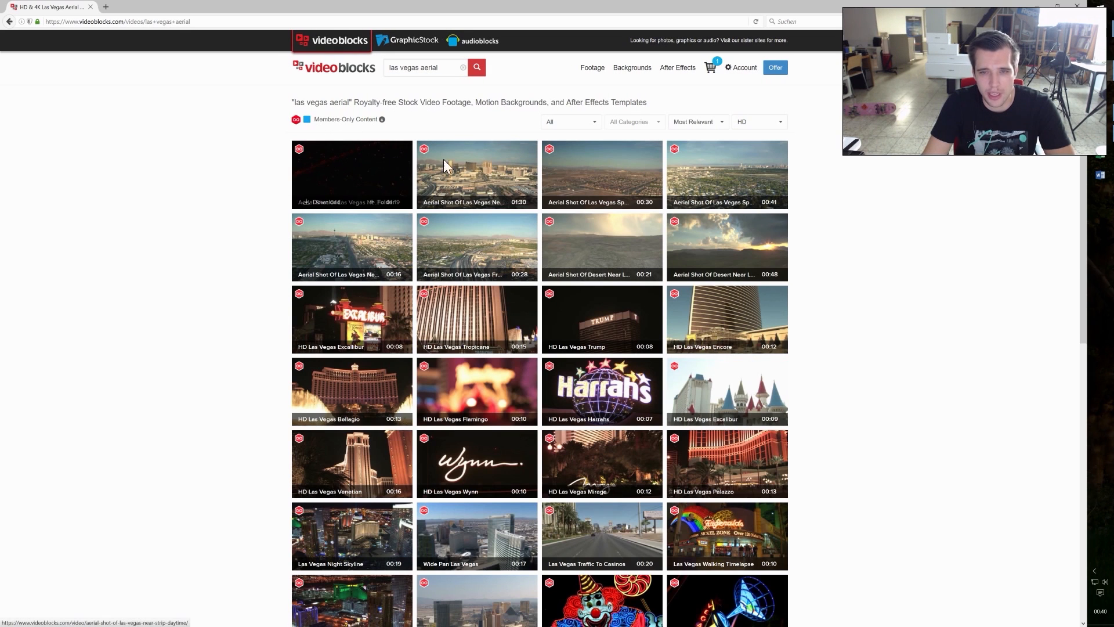
mouse_move(684, 383)
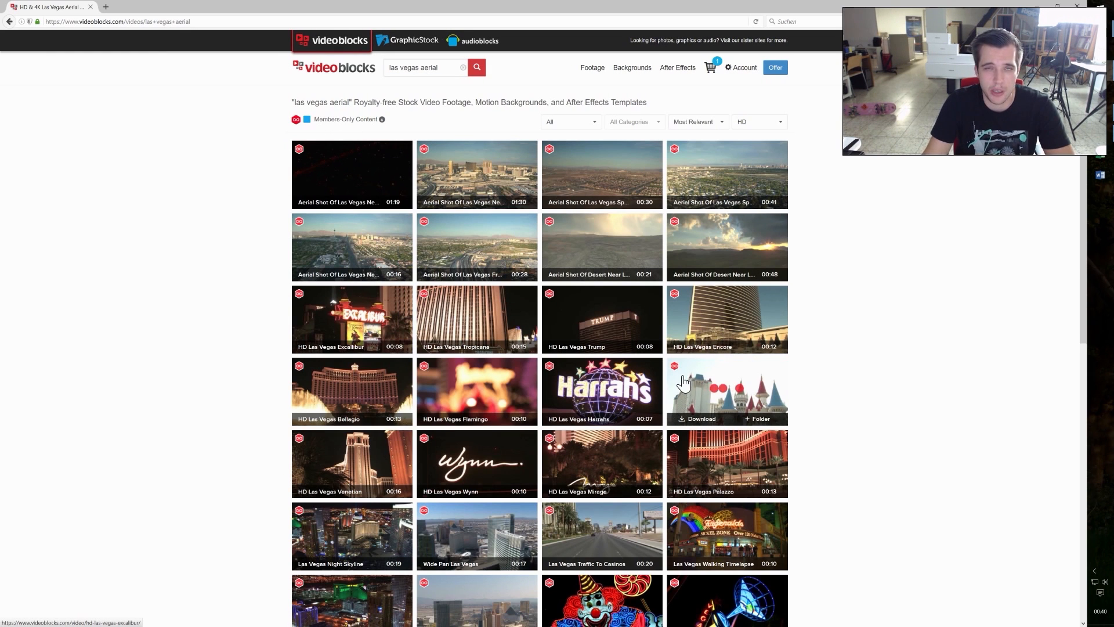
mouse_move(500, 333)
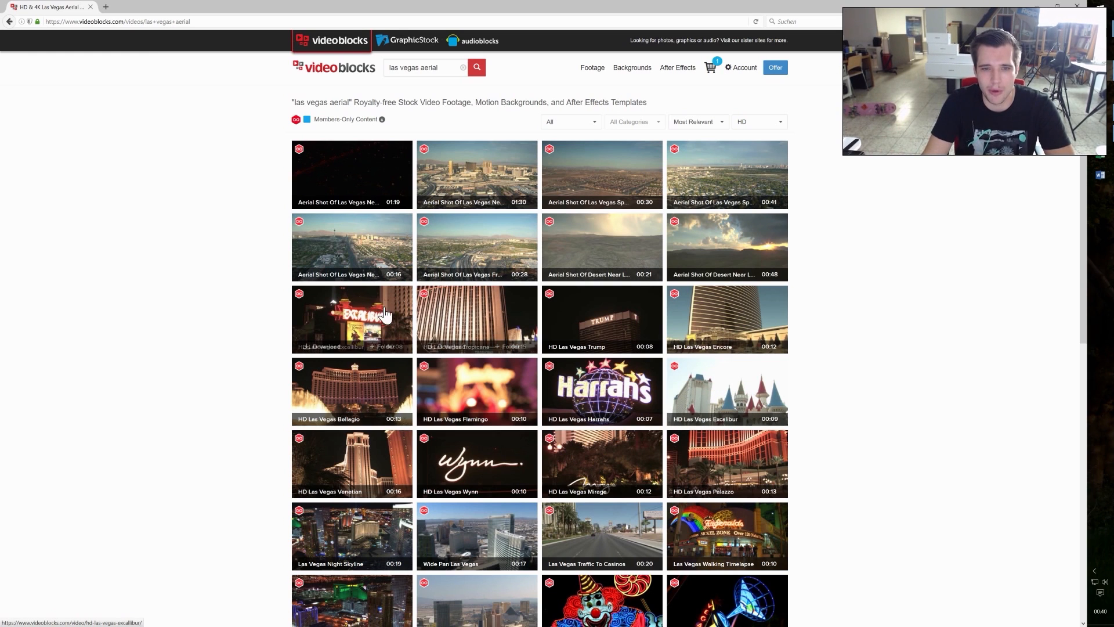
scroll(210, 294, down, 4)
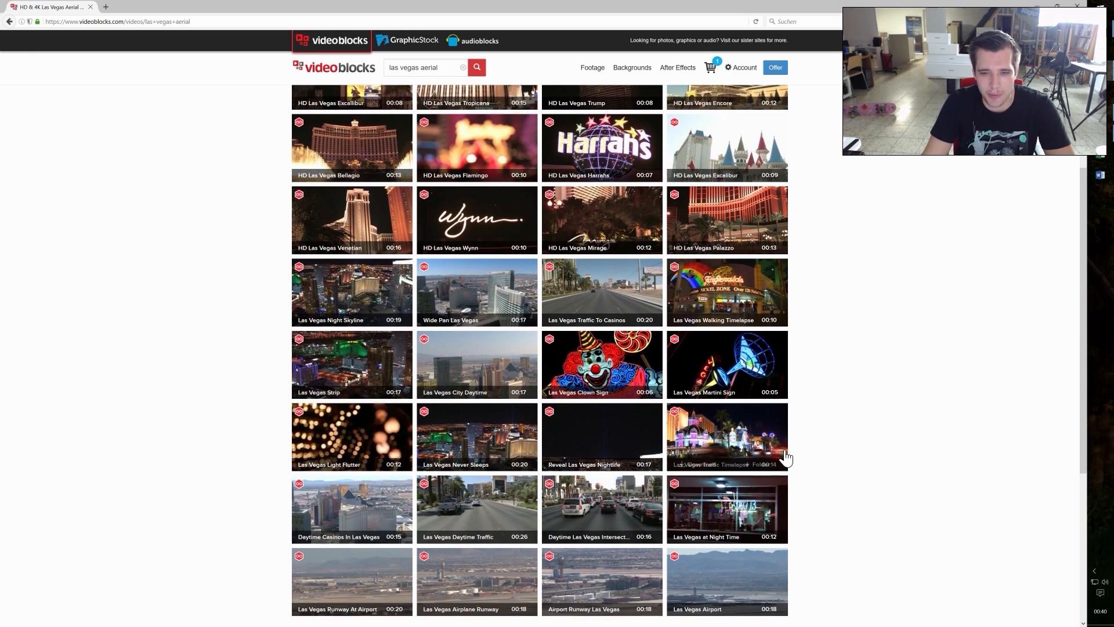
scroll(241, 320, down, 2)
mouse_move(357, 432)
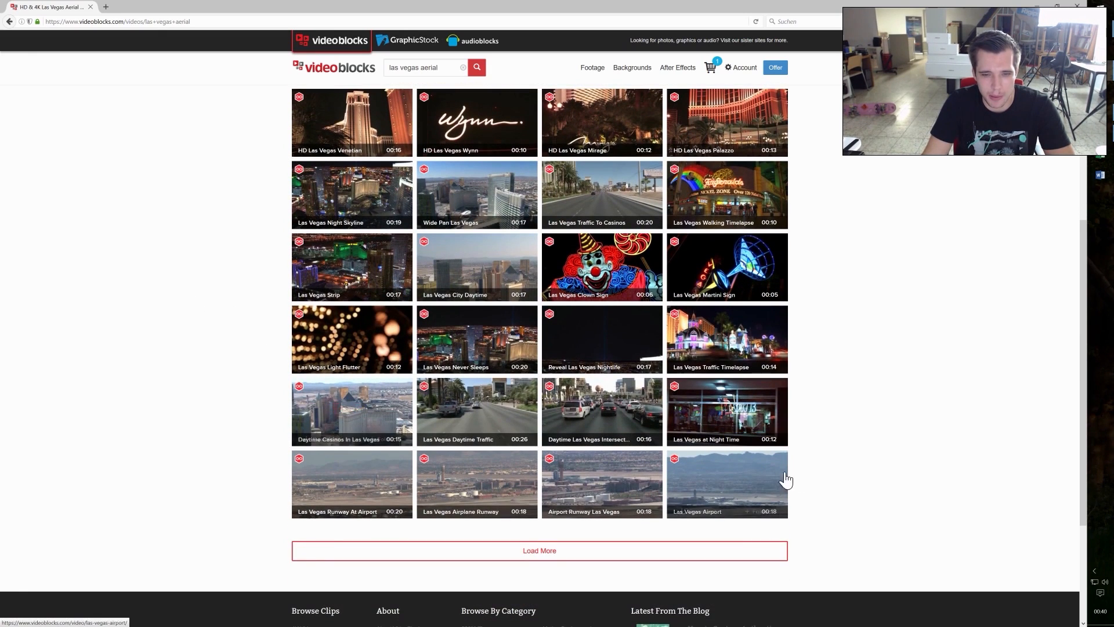
scroll(344, 250, up, 6)
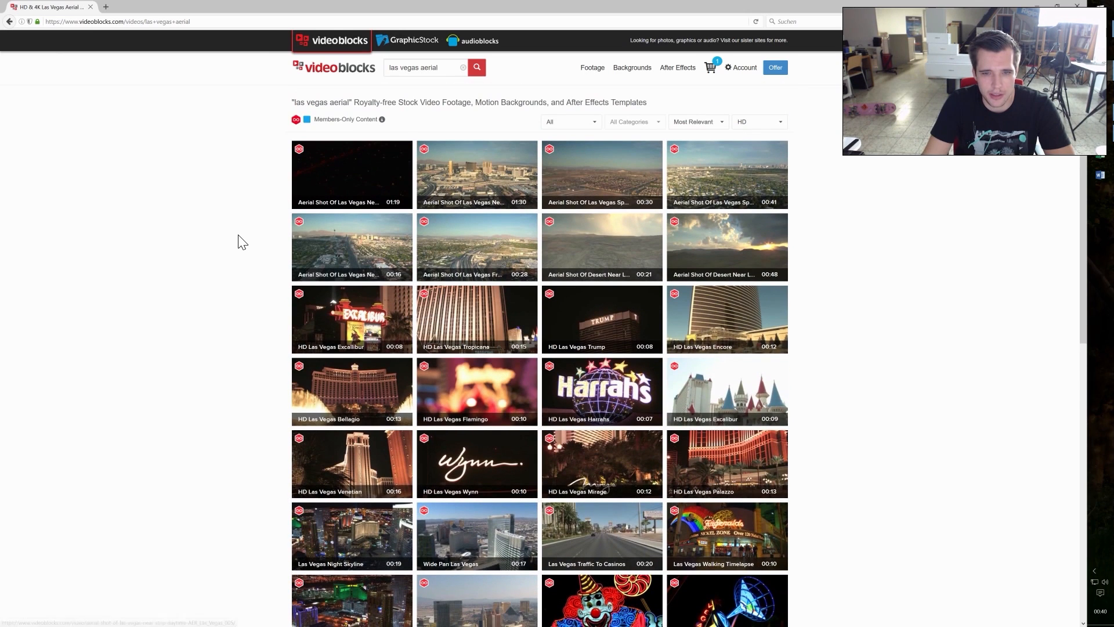
mouse_move(348, 243)
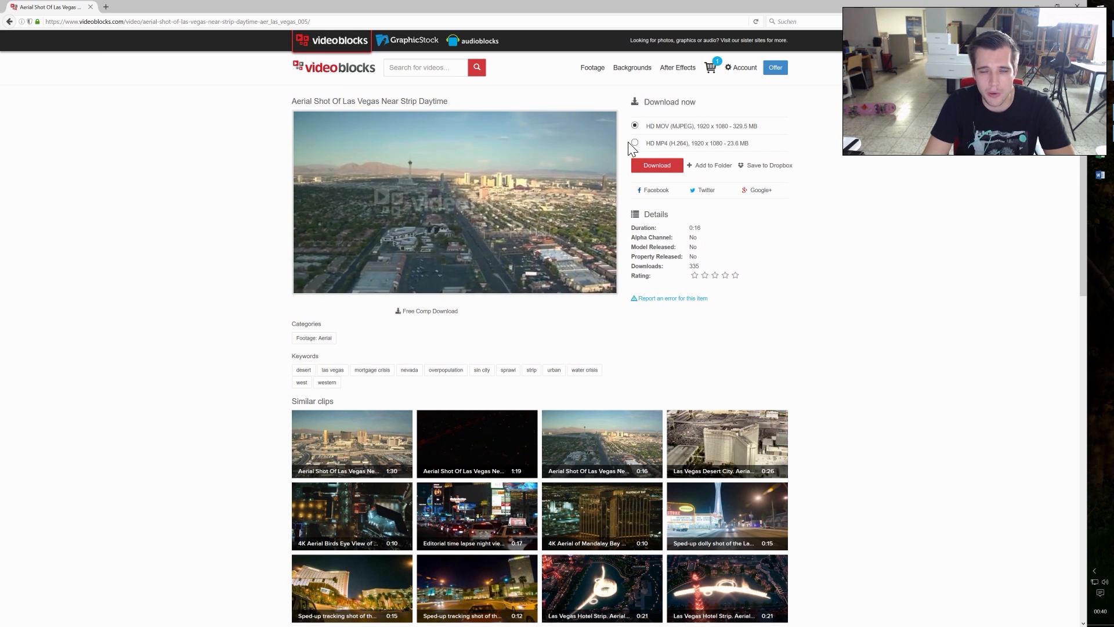
Step: Browse the similar clips and open Sped-up tracking shot of the Las Vegas strip at night to check its purchase price
drag(649, 143, 665, 142)
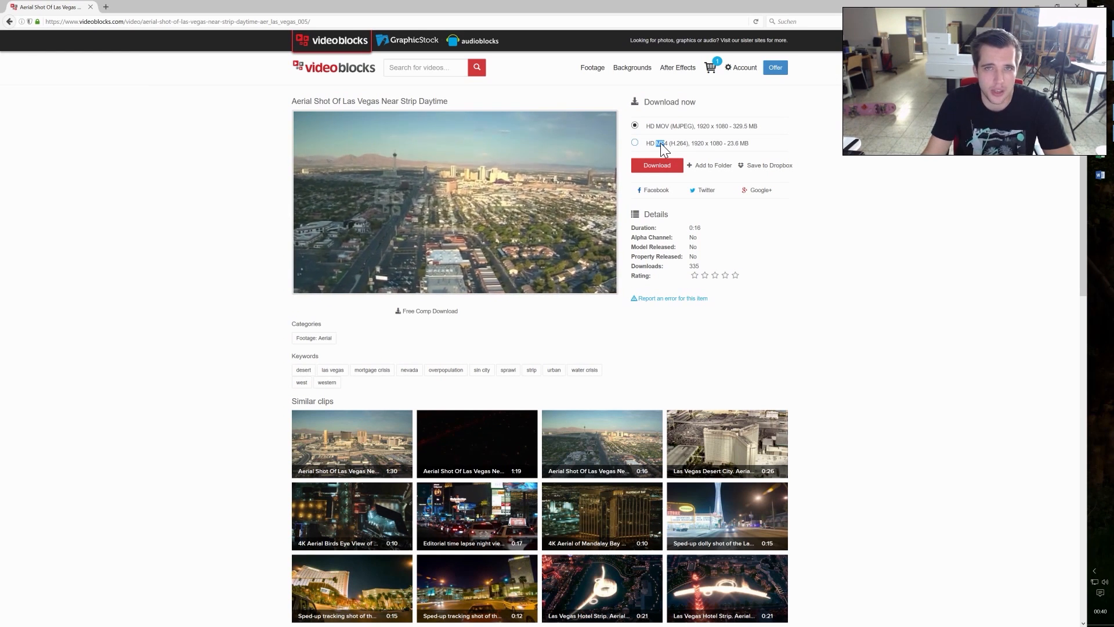
scroll(696, 224, down, 1)
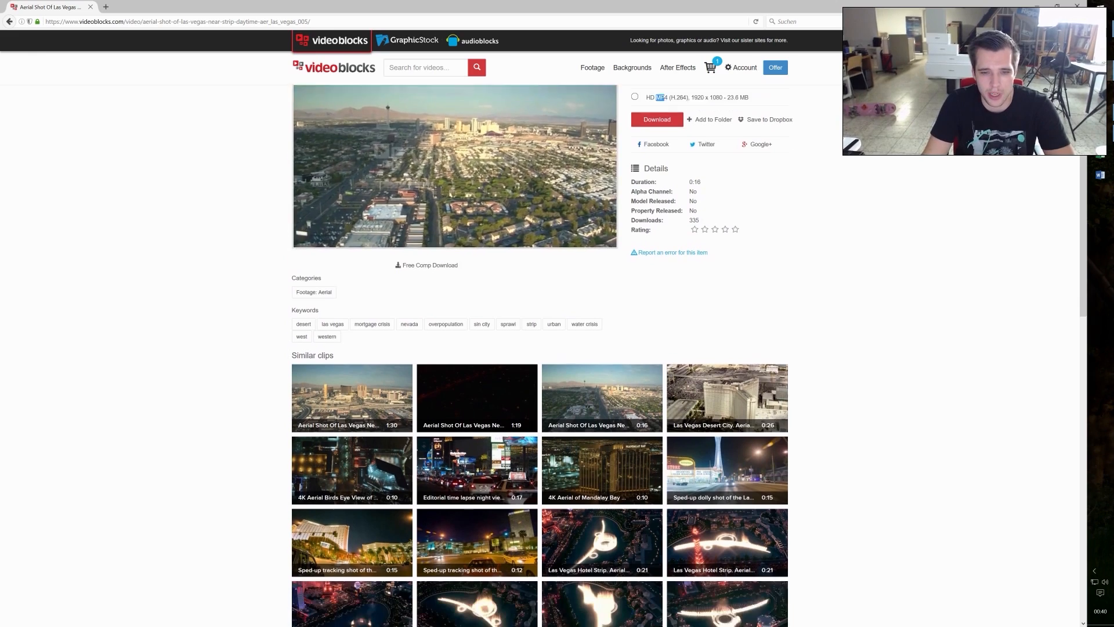
scroll(356, 224, down, 3)
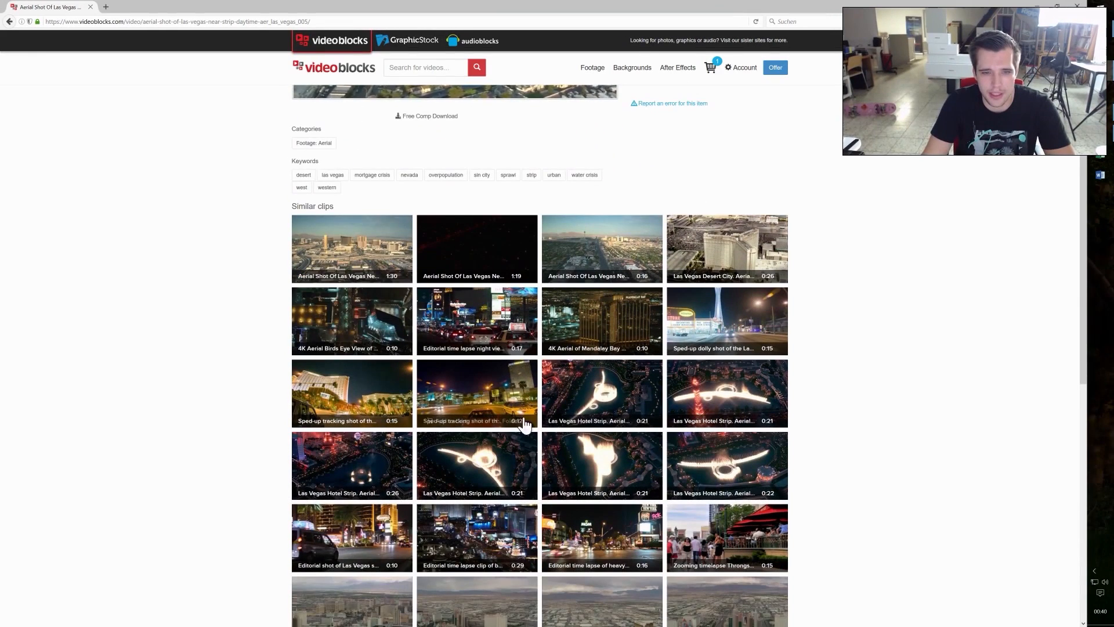
scroll(504, 372, down, 1)
click(479, 343)
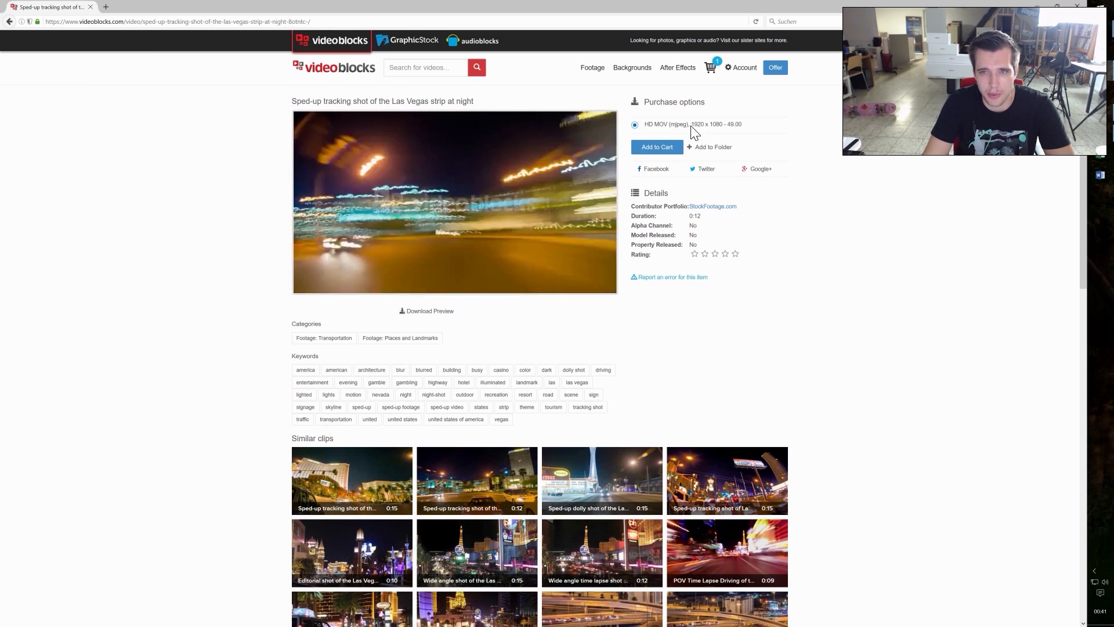
double_click(734, 124)
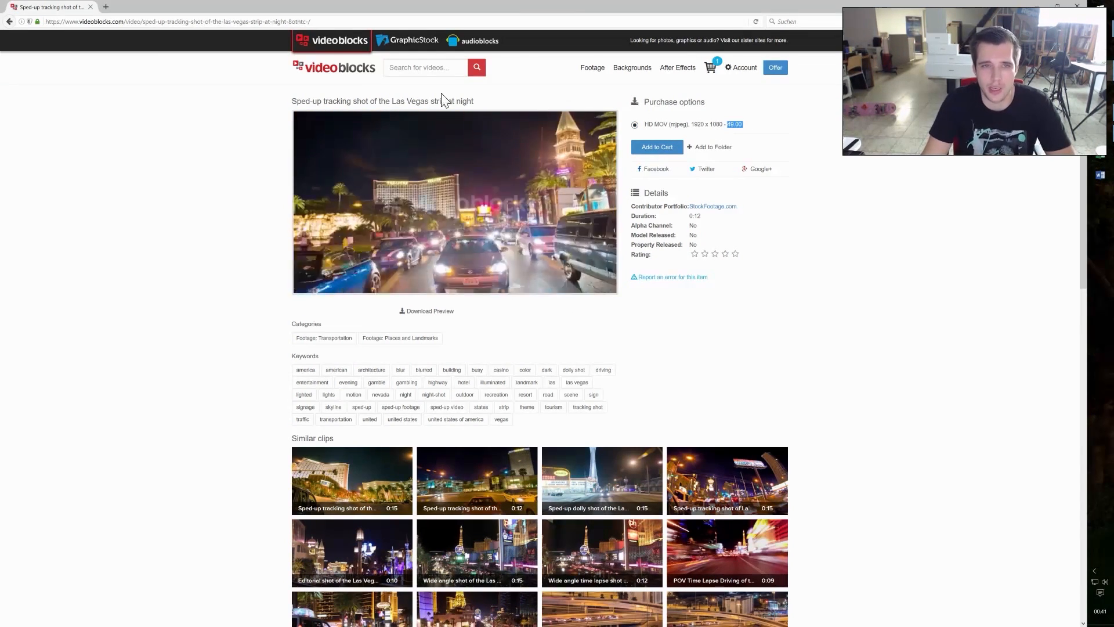
Step: Return to the VideoBlocks home page, open the new 22-second clip Three people in sea water and pause its preview
click(359, 76)
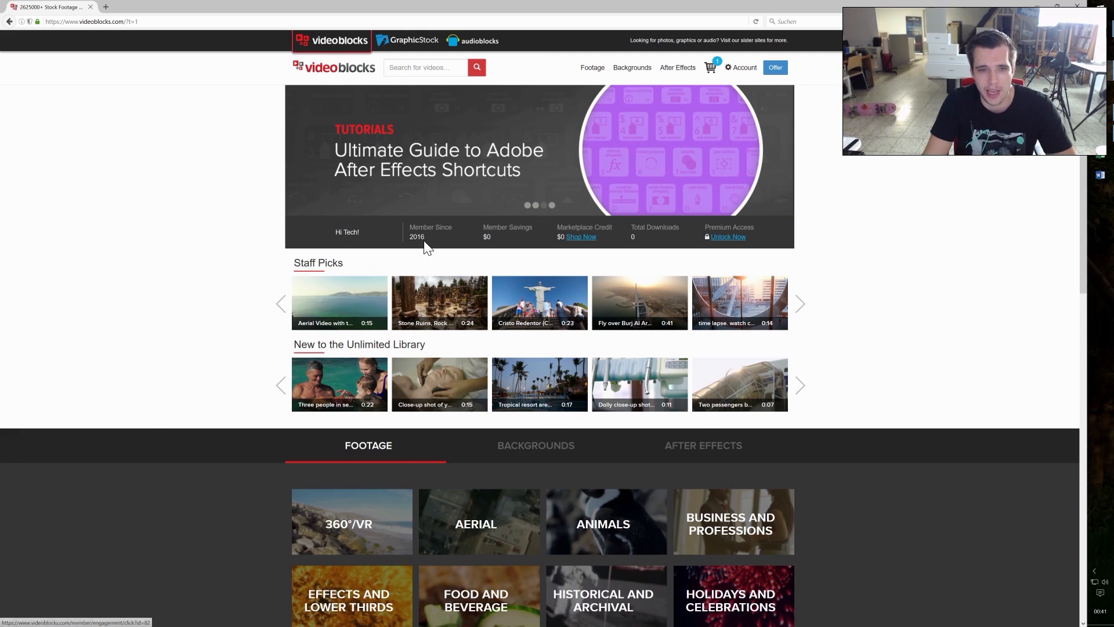
scroll(429, 278, down, 1)
click(342, 331)
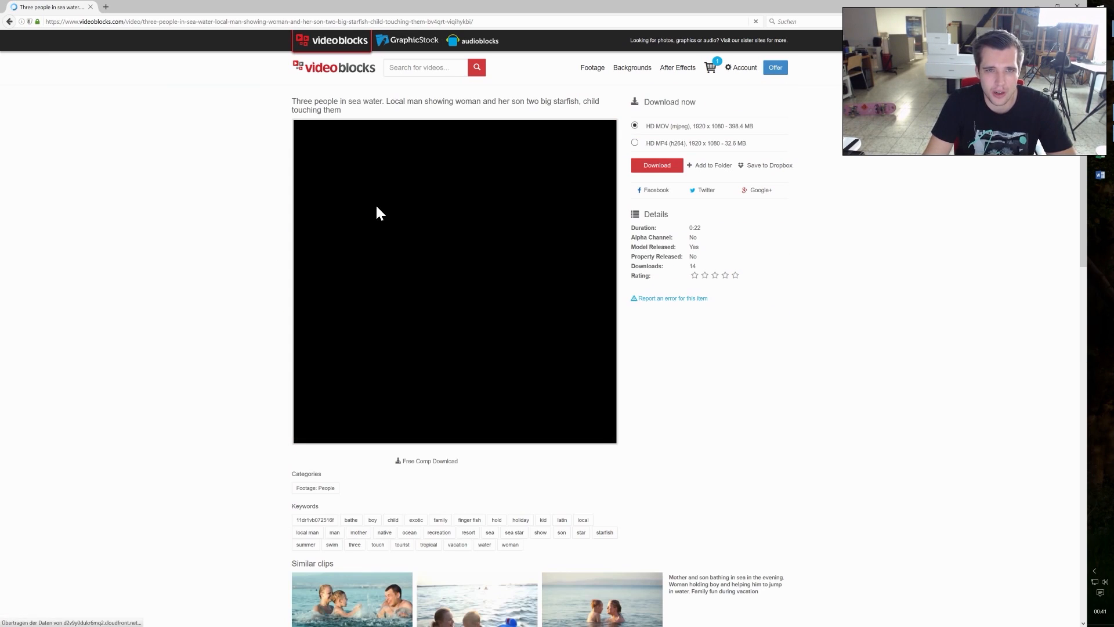
click(300, 296)
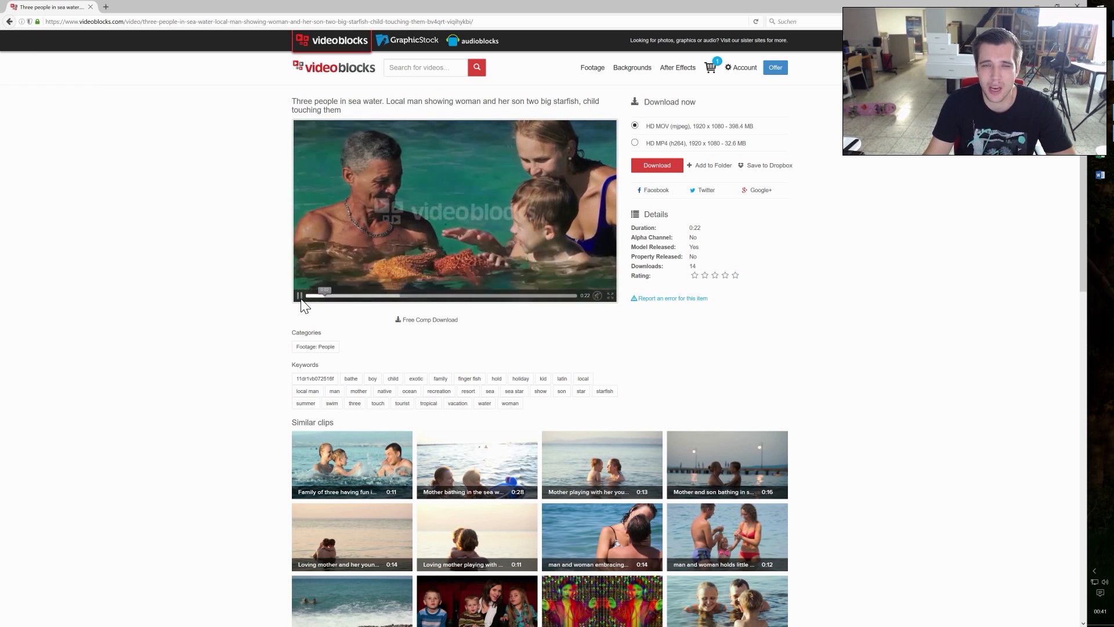
click(300, 297)
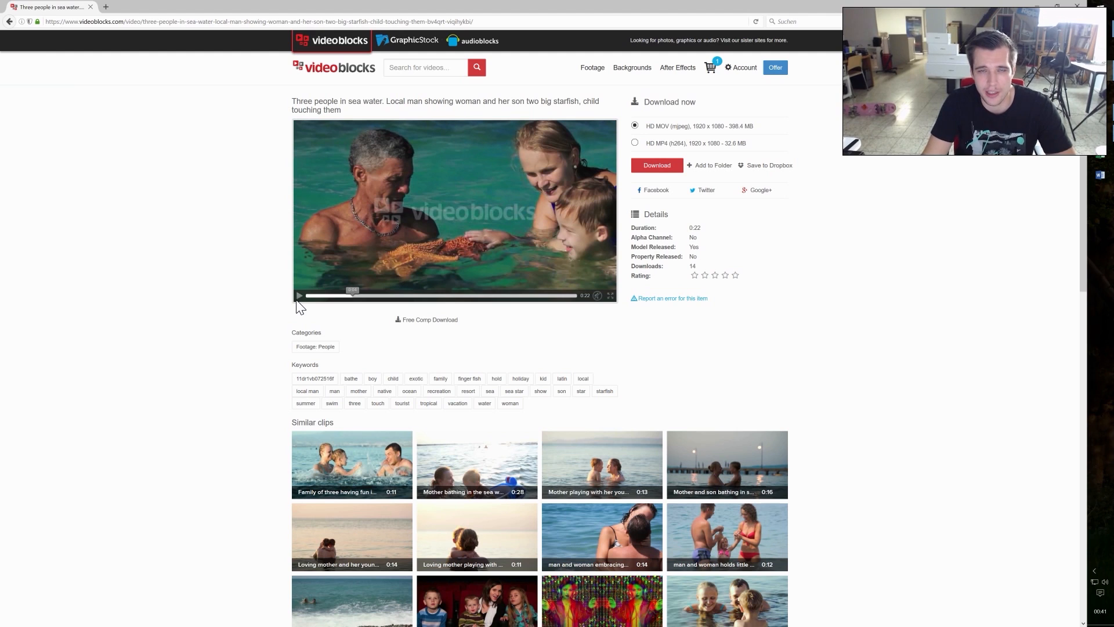
drag(303, 101, 330, 110)
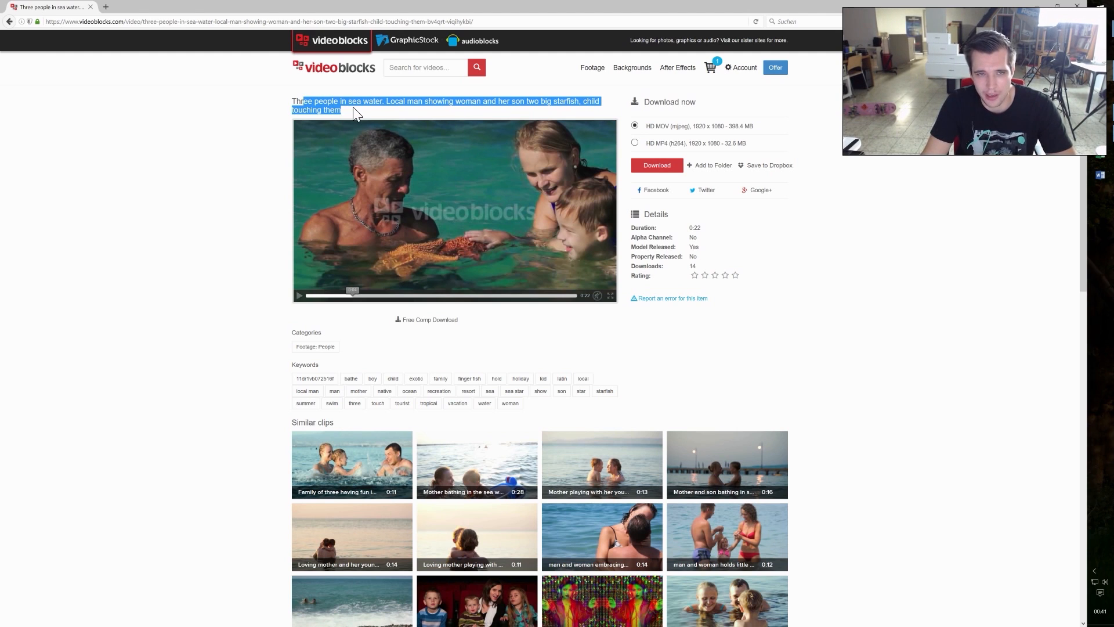
Step: Switch to Premiere Pro and scrub through the logo intro at the start of the TechMagnet sequence
mouse_move(632, 67)
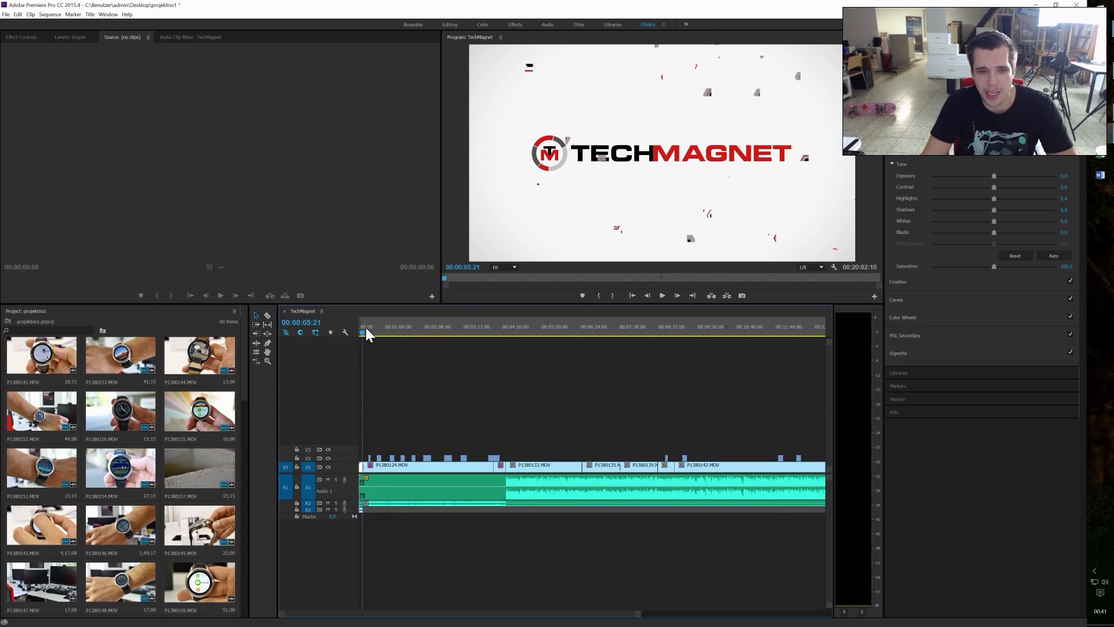
click(361, 331)
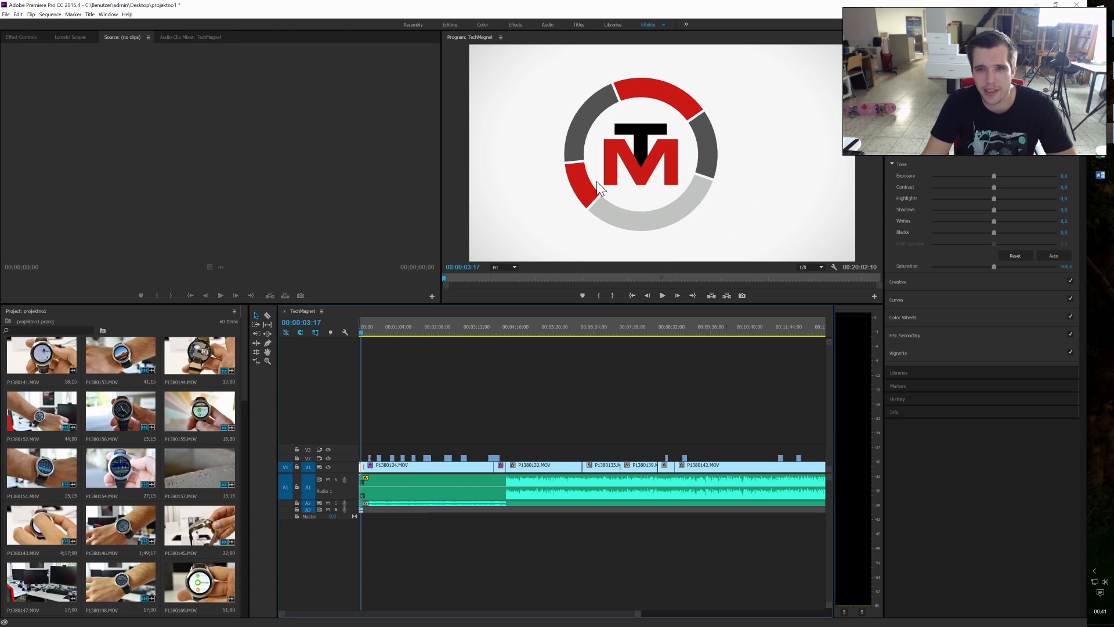
drag(361, 333, 362, 334)
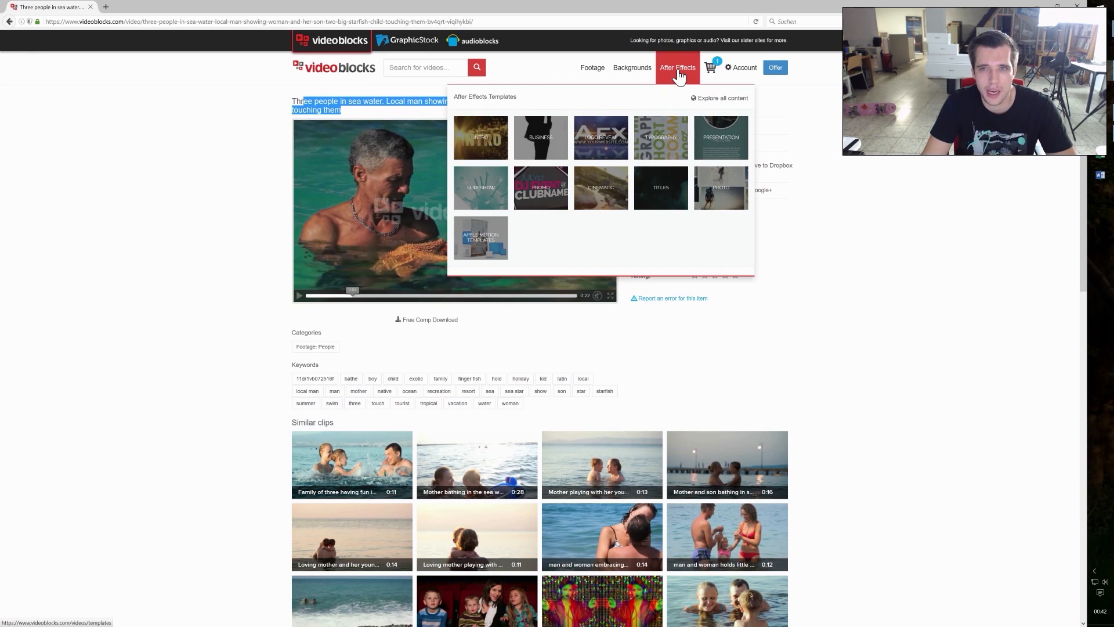
Step: Switch back to VideoBlocks, show the After Effects templates limited to members-only content and load more of them
click(679, 75)
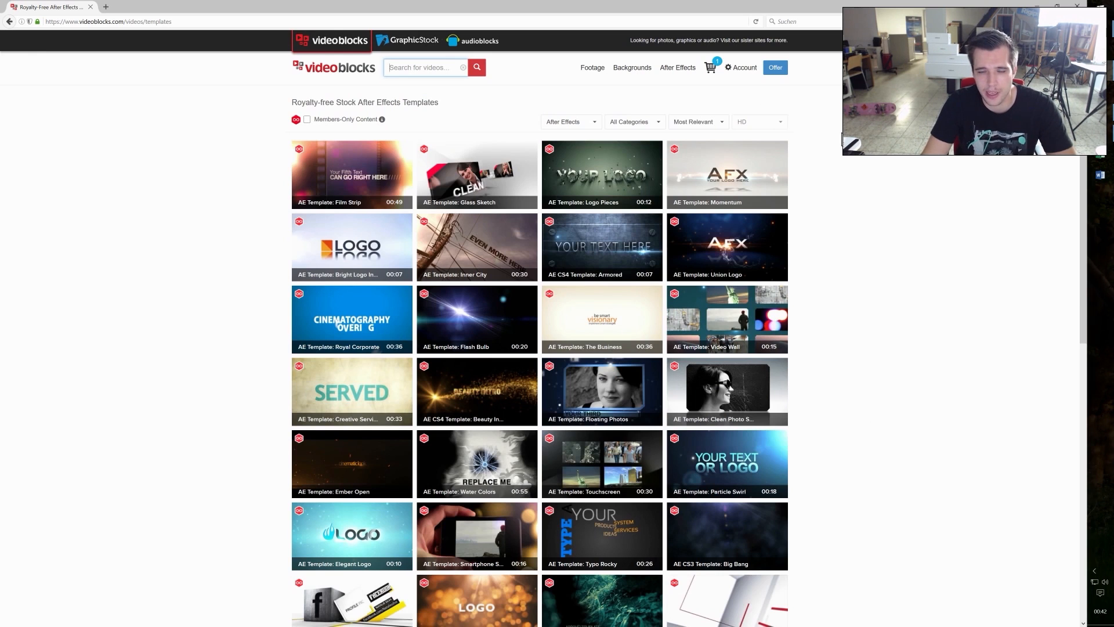
mouse_move(514, 187)
mouse_move(638, 190)
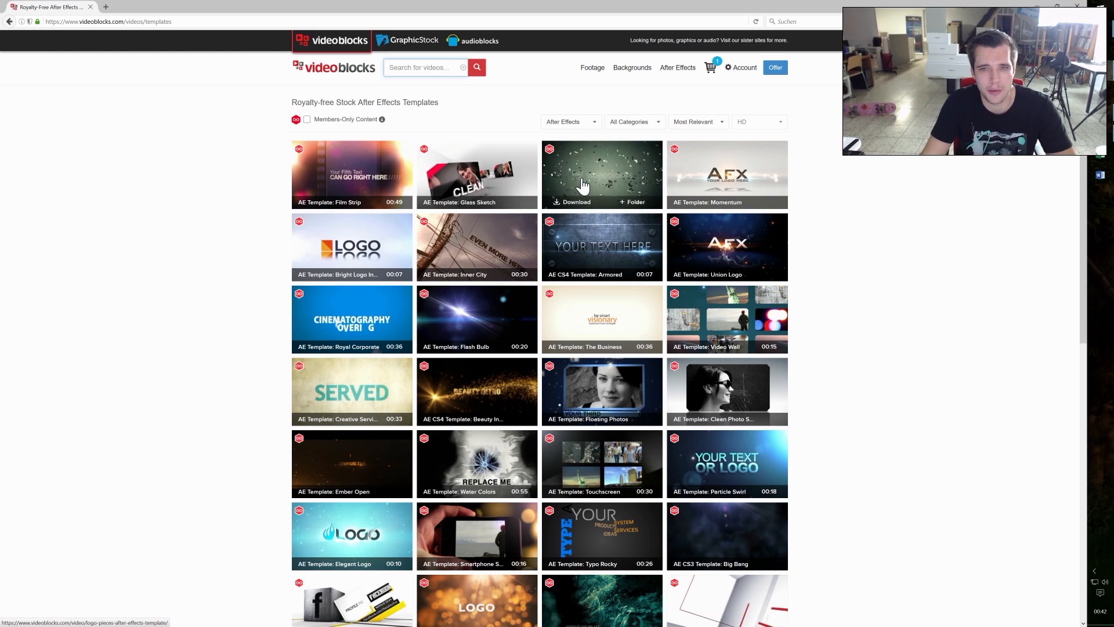
mouse_move(382, 119)
click(307, 119)
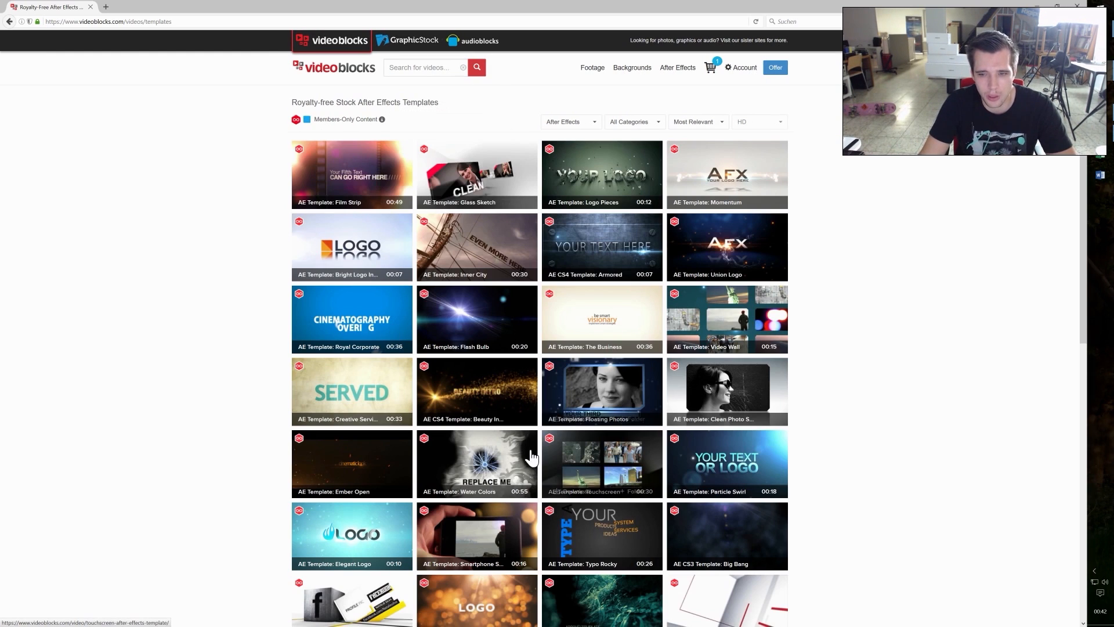
scroll(532, 458, down, 8)
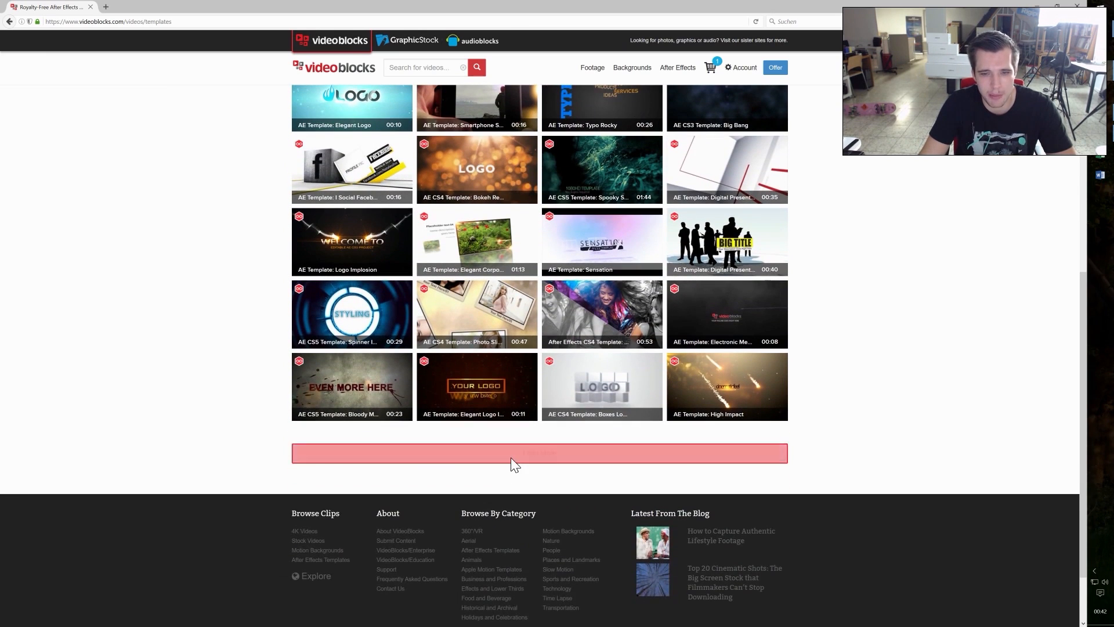
click(511, 458)
Step: Look over the template list, open AE Template: Logo Implosion to watch its preview and return to the list
scroll(529, 348, down, 2)
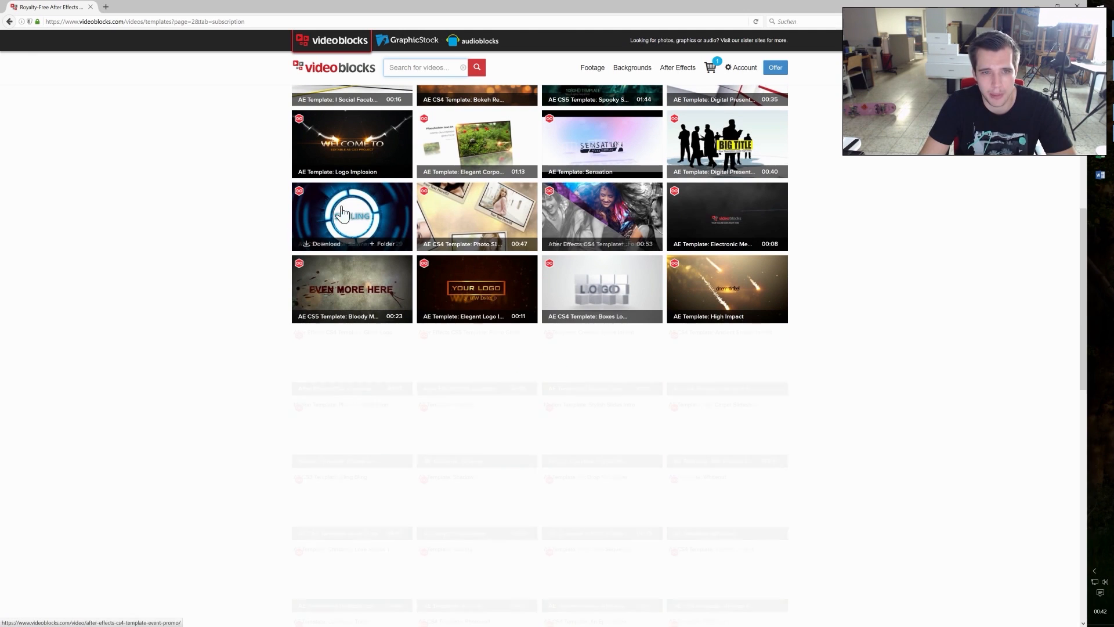
scroll(356, 308, up, 2)
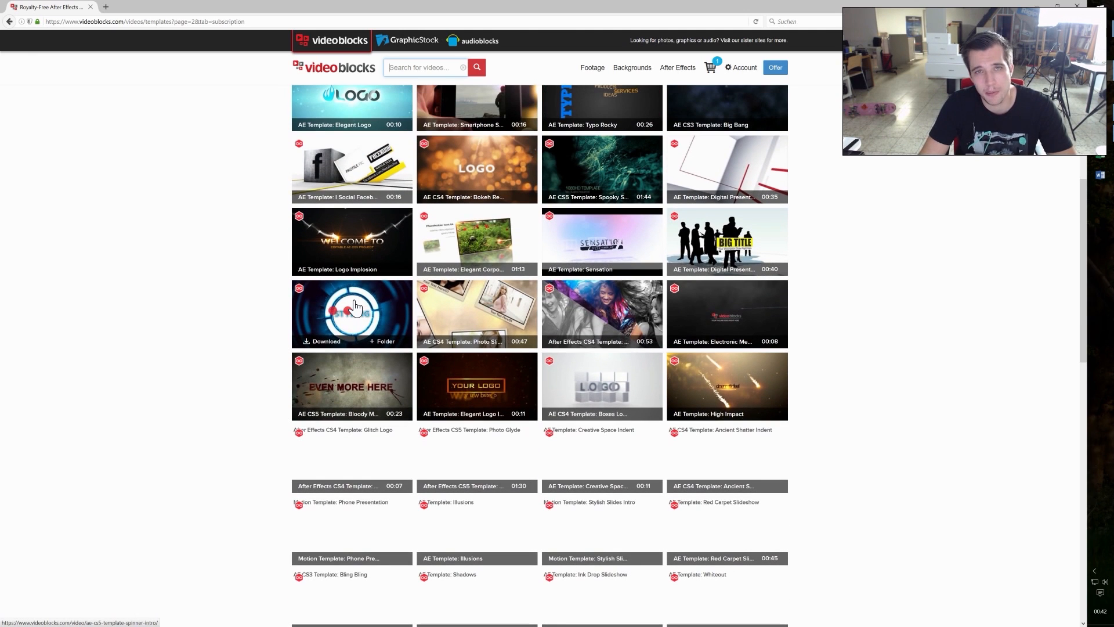
scroll(357, 313, up, 2)
mouse_move(337, 199)
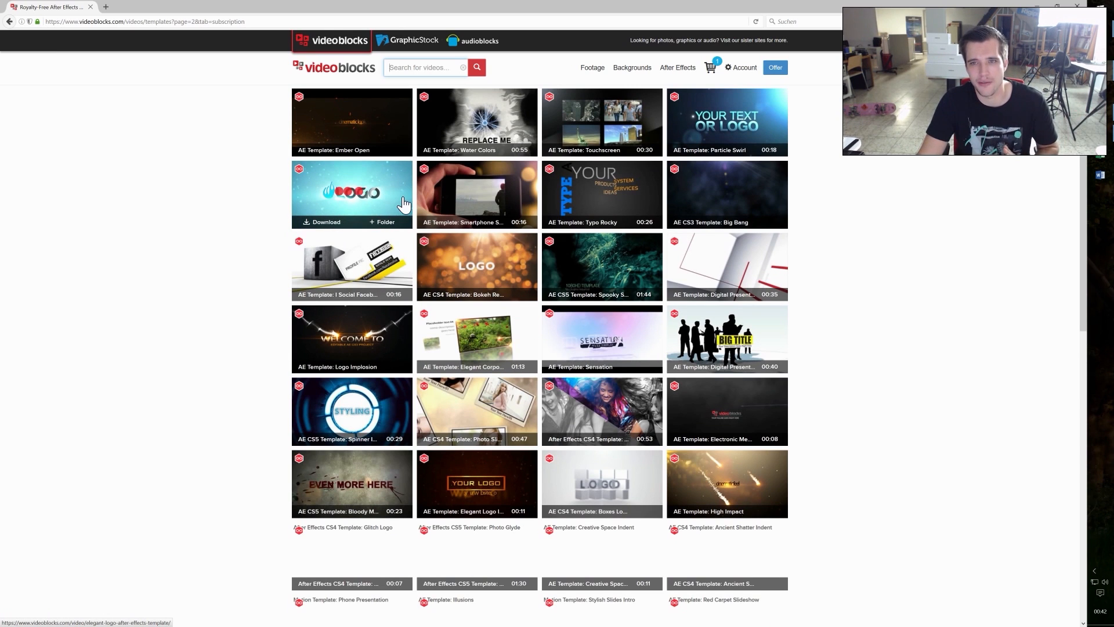
scroll(401, 204, down, 1)
click(380, 287)
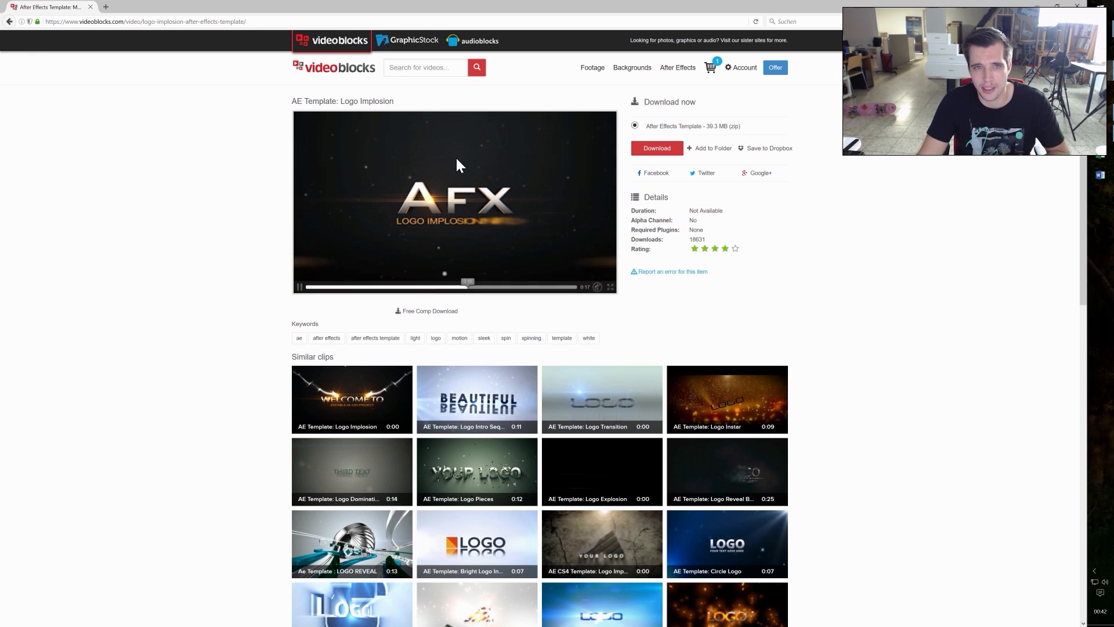
key(alt+Left)
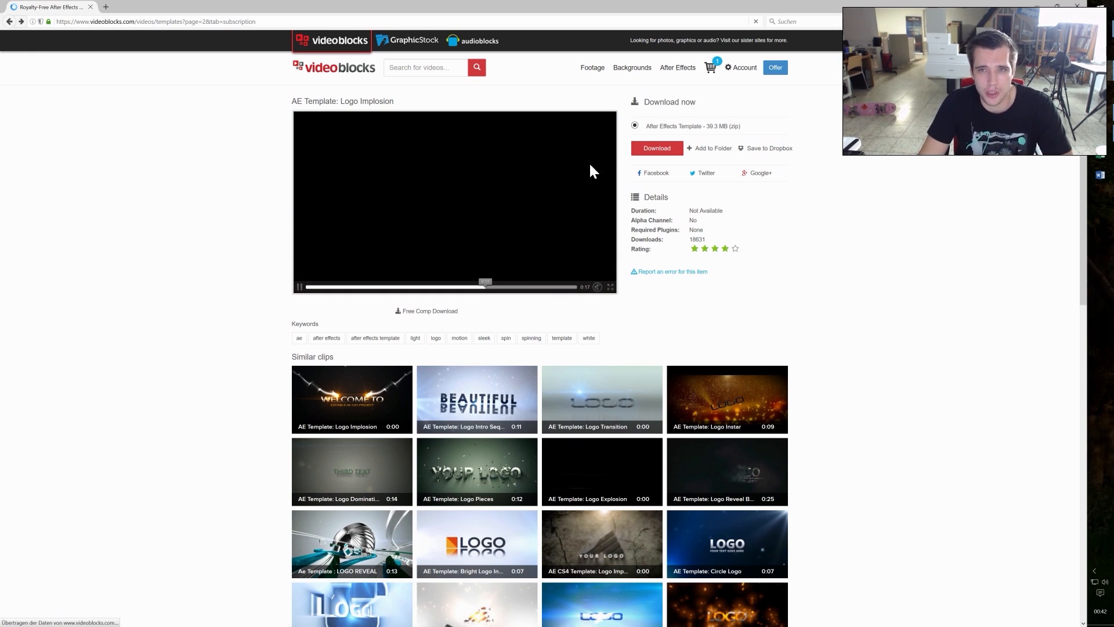
Step: Browse the stock motion backgrounds and open the 20-second clip Globe and Twinkling Stars in Space
click(634, 73)
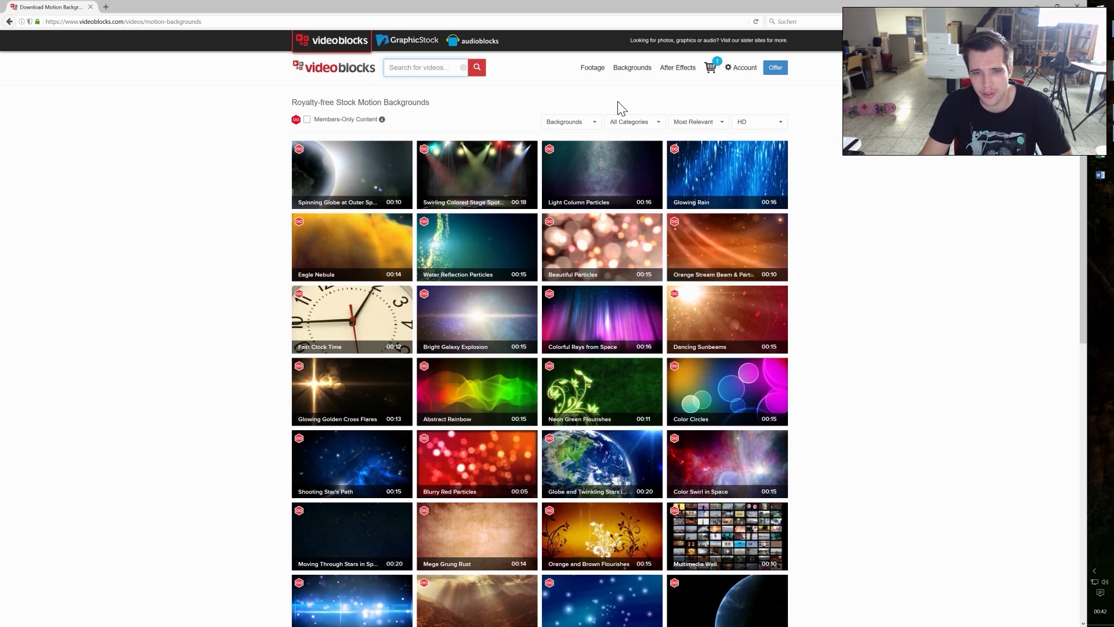
mouse_move(618, 222)
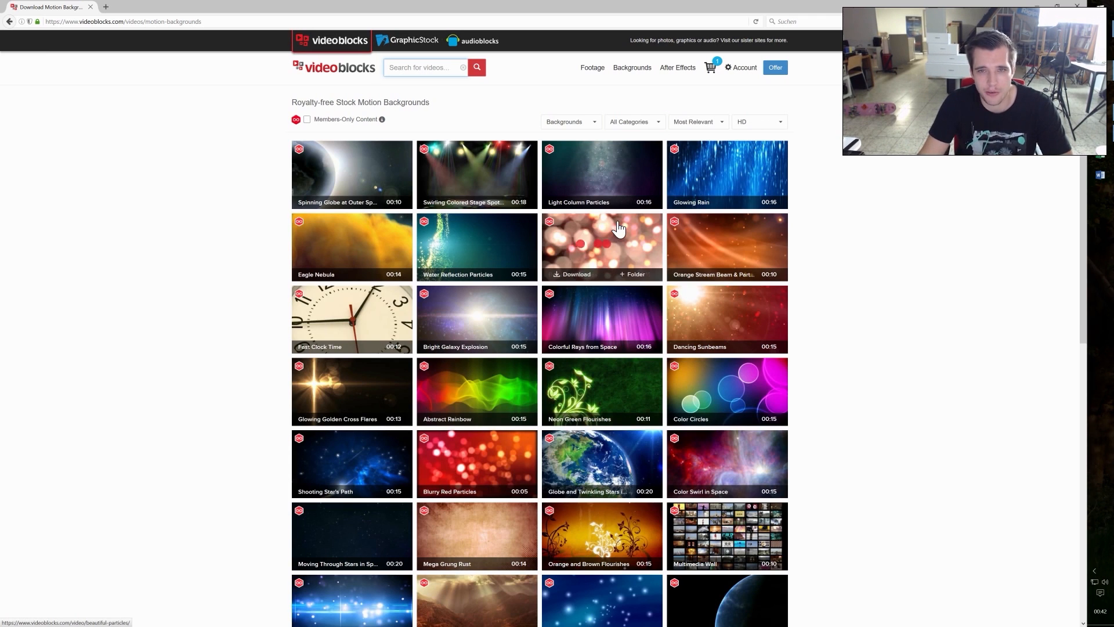
mouse_move(599, 312)
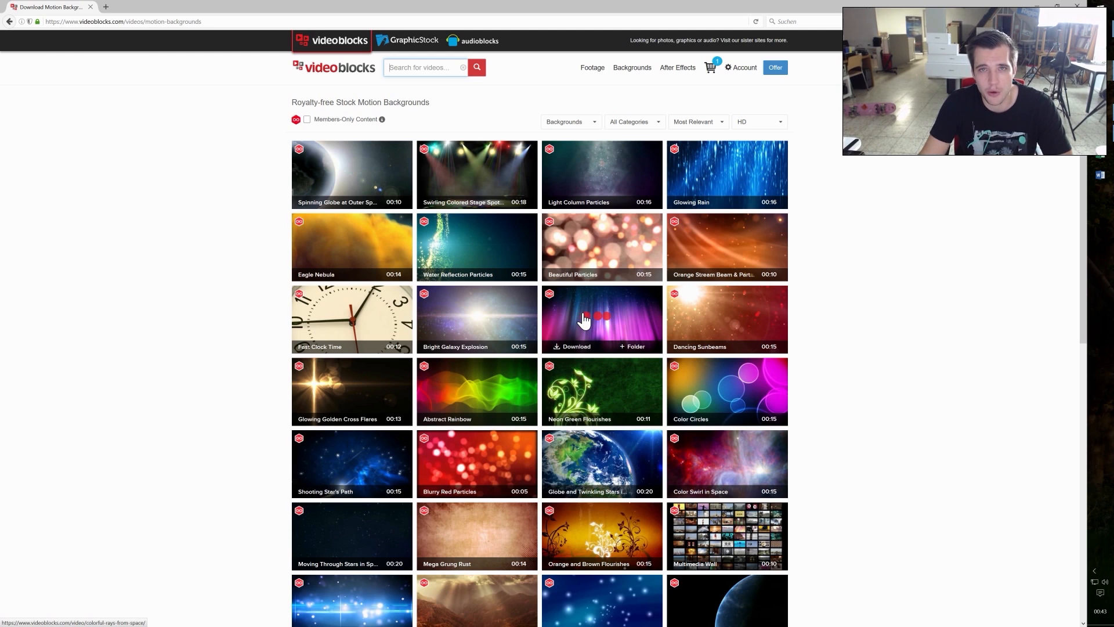
mouse_move(493, 387)
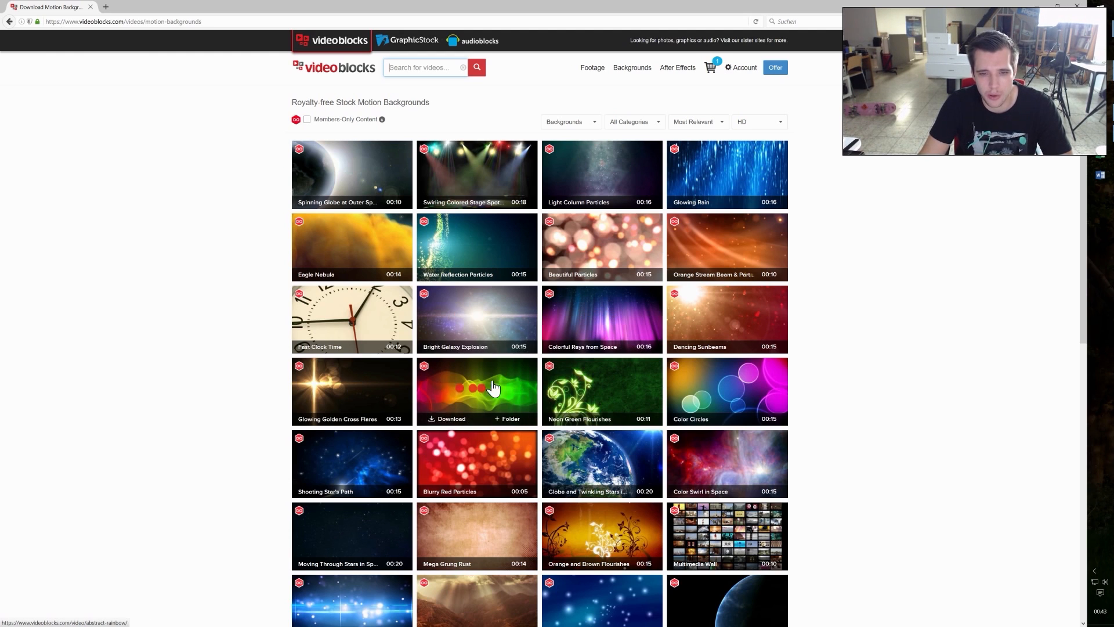
click(602, 454)
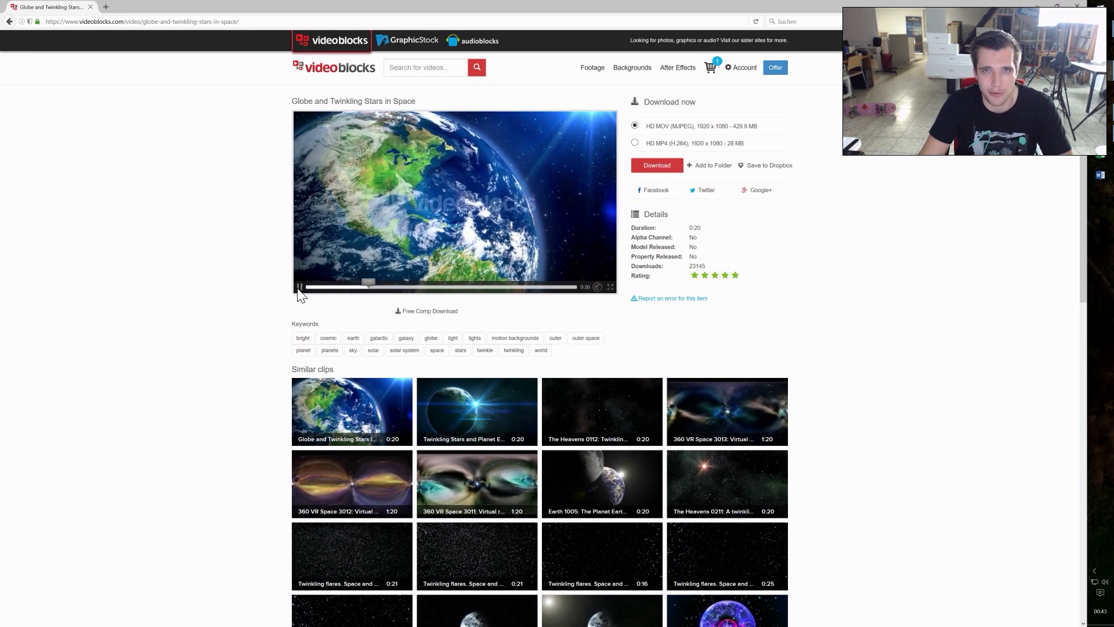
Step: Switch to Premiere Pro, move the TechMagnet playhead to about 00:03:43:08 and select the long audio clip on track A1
click(1035, 6)
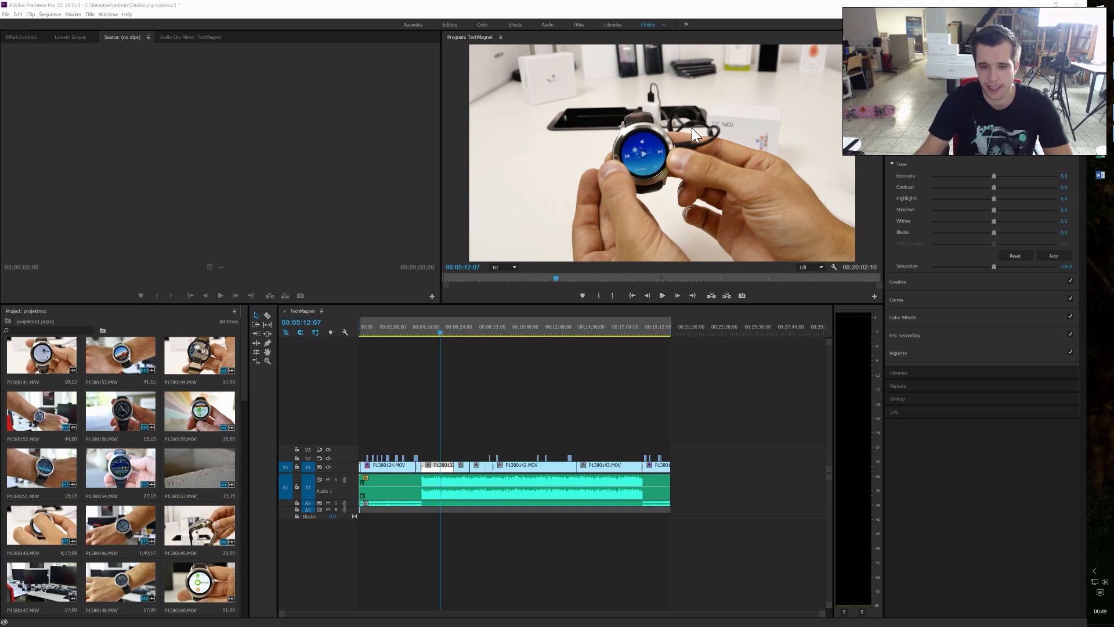
drag(442, 335, 417, 339)
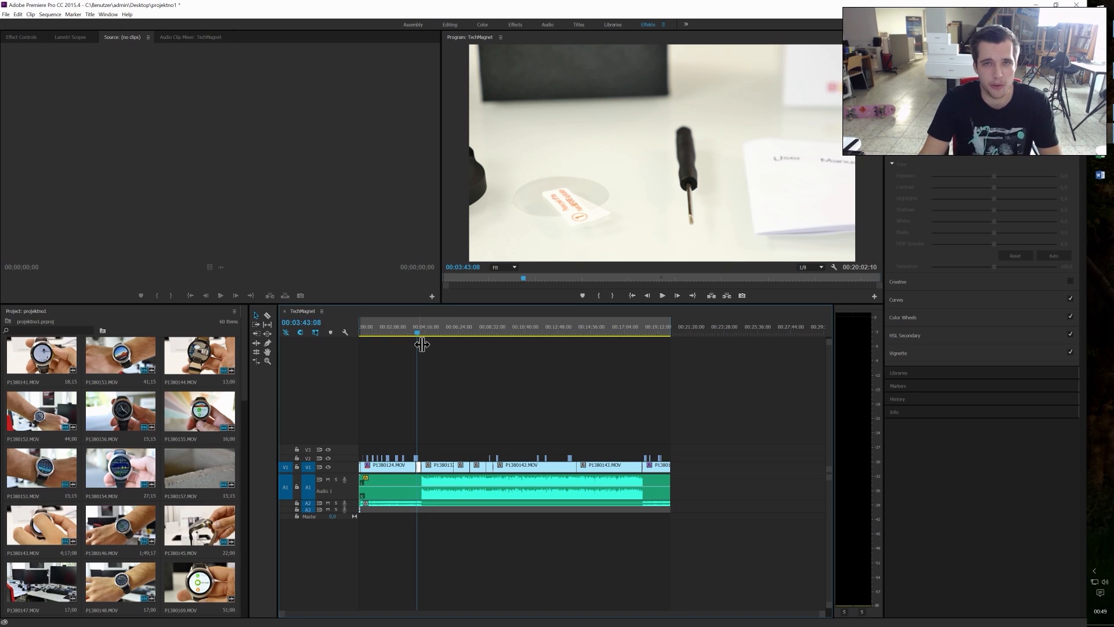
click(444, 481)
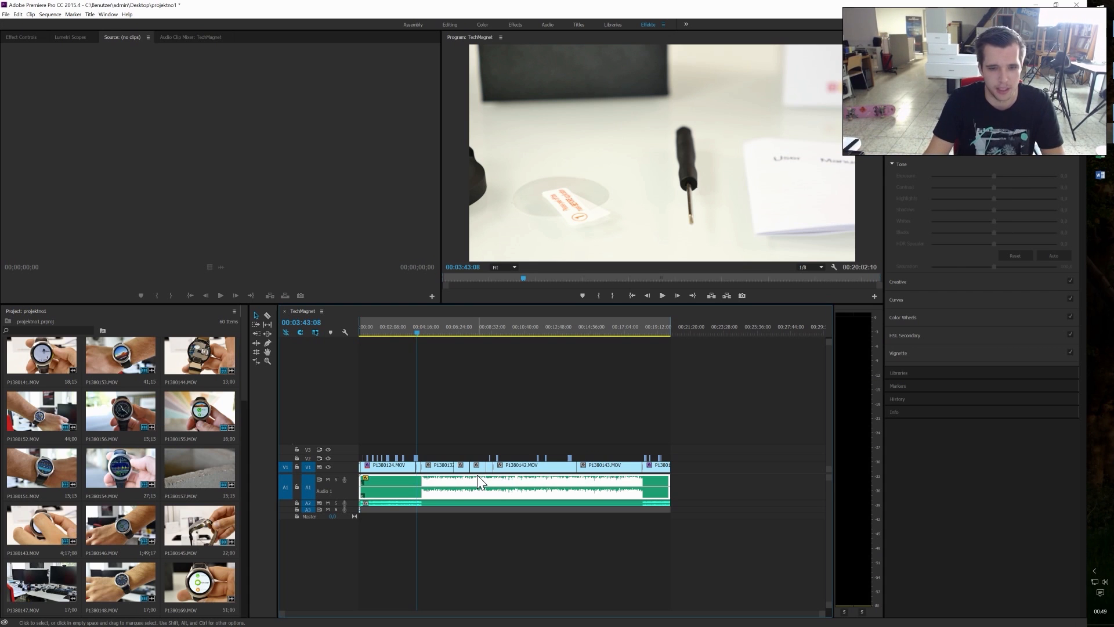
Step: Review the sequence from about 00:03:51:19 through the charger close-up to the opened watch at about 00:06:37:25
click(419, 333)
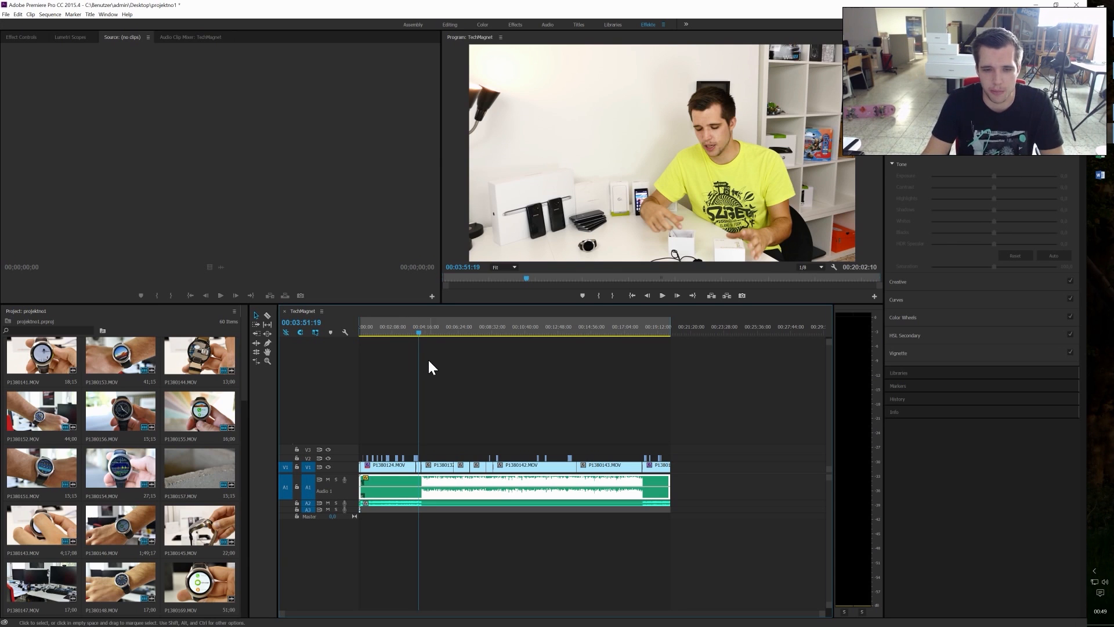
click(423, 332)
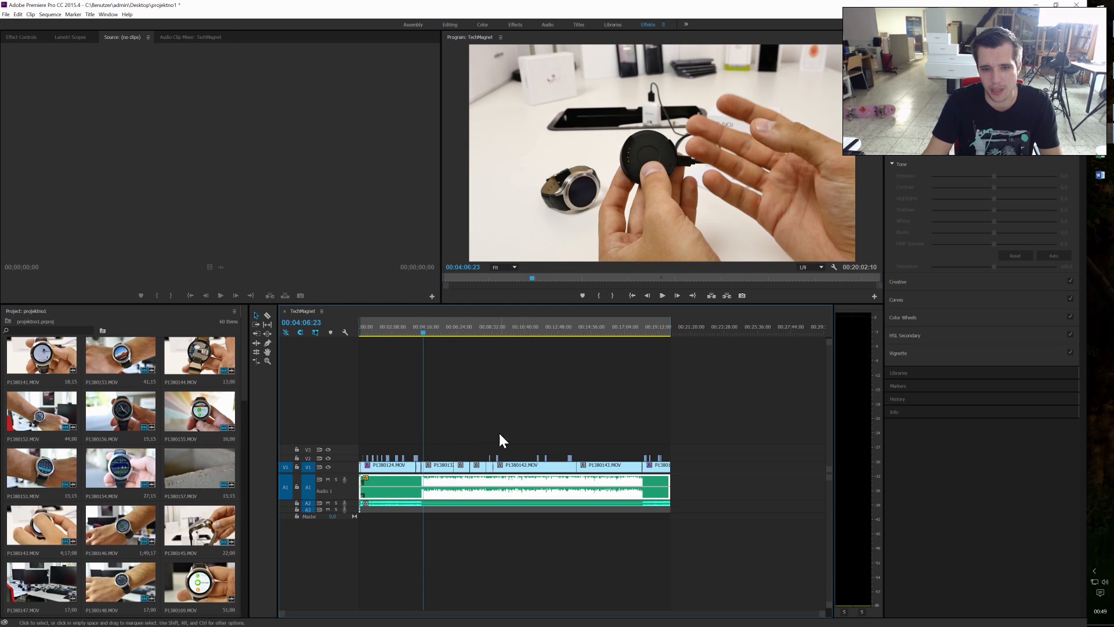
drag(431, 335, 464, 350)
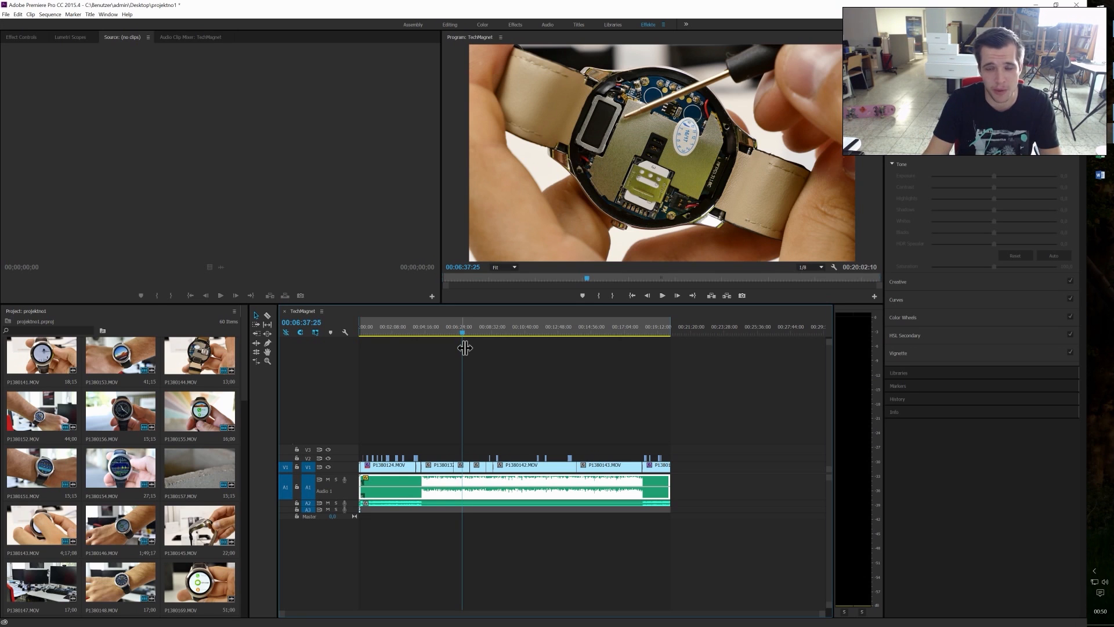
Step: Move the playhead to about 00:04:16:25 and delete all the video clips on tracks V1 and V2
drag(460, 329, 429, 331)
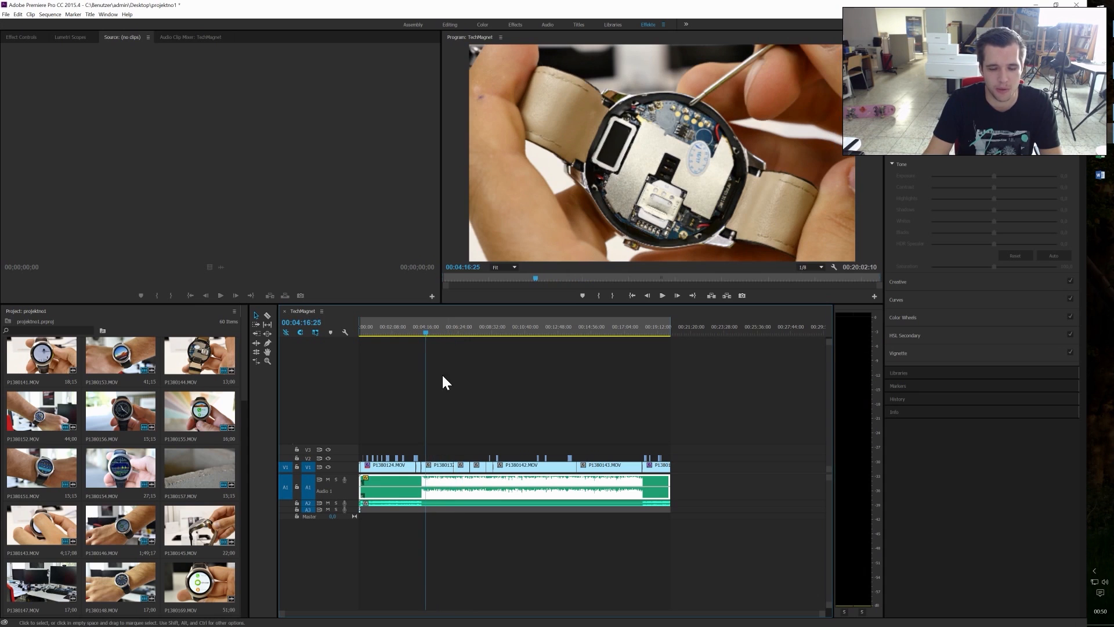
drag(690, 431, 380, 464)
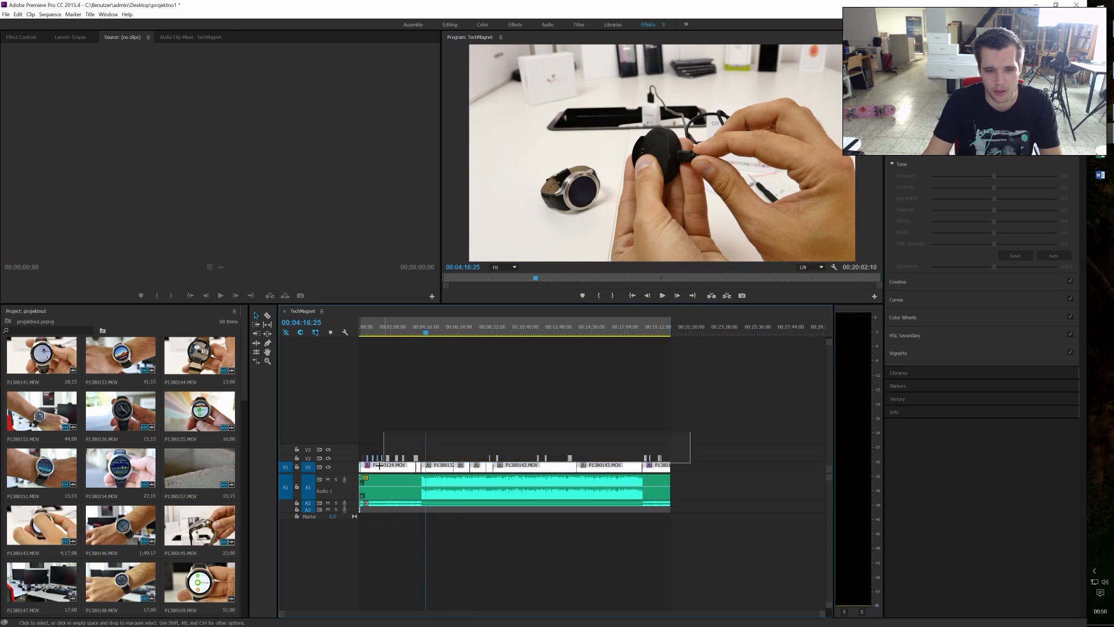
key(=)
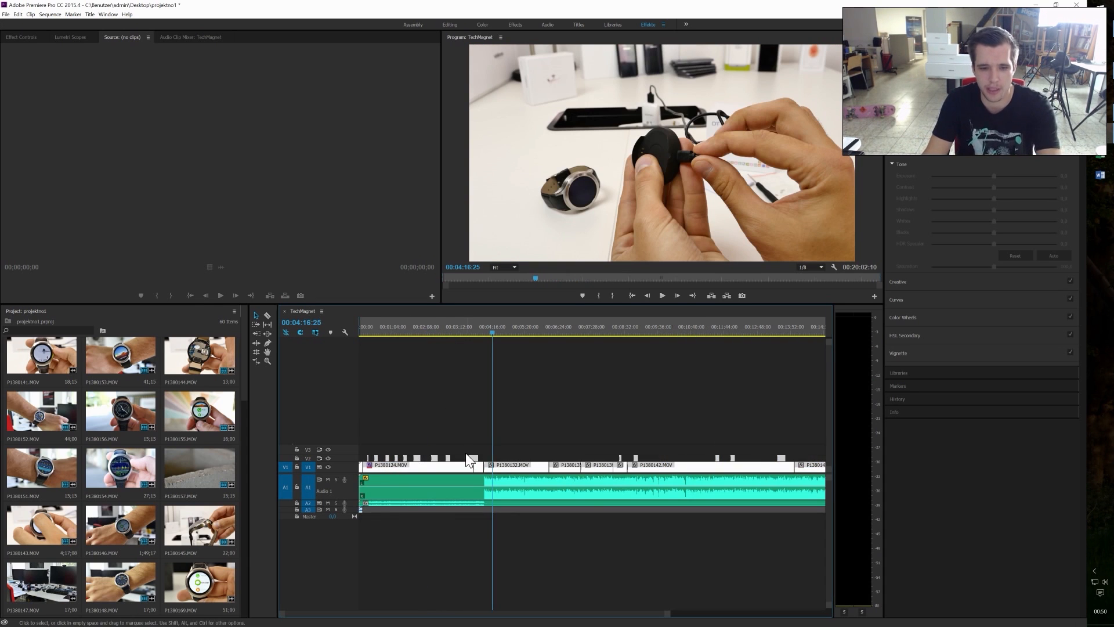
key(Delete)
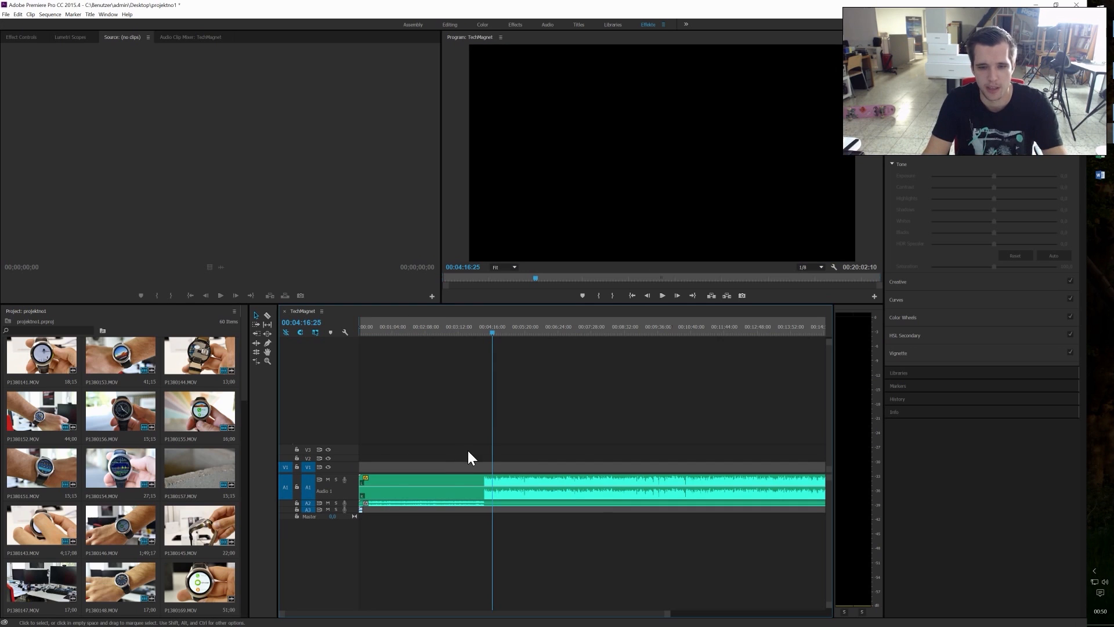
Step: Place P1380153.MOV on track V3 at about 00:04:04:07 and play the beginning of it in the sequence
drag(487, 334, 485, 334)
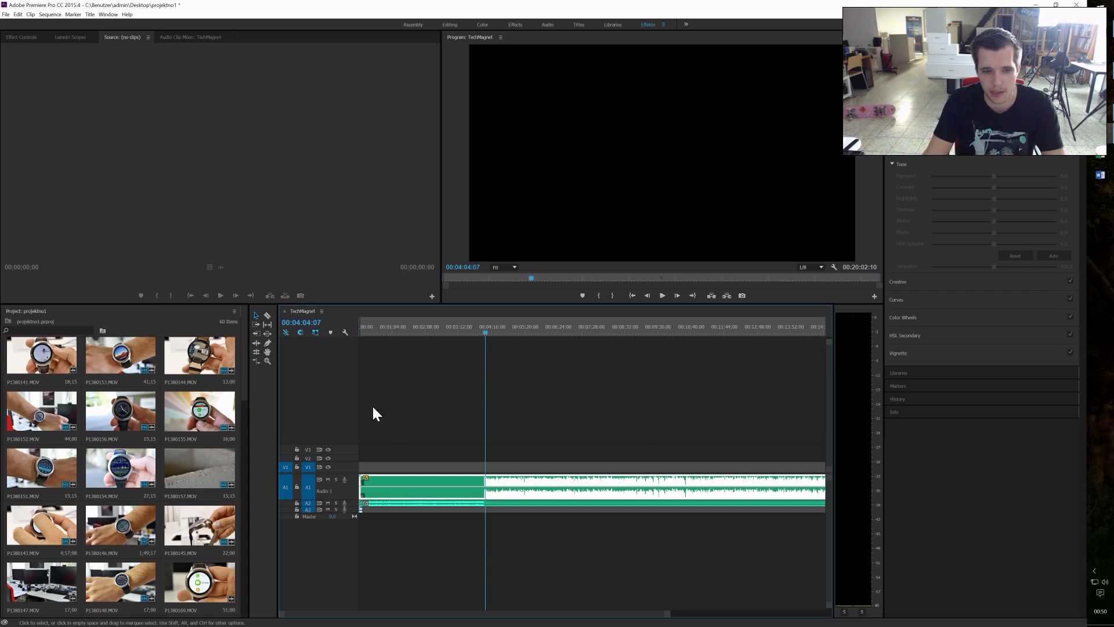
right_click(155, 308)
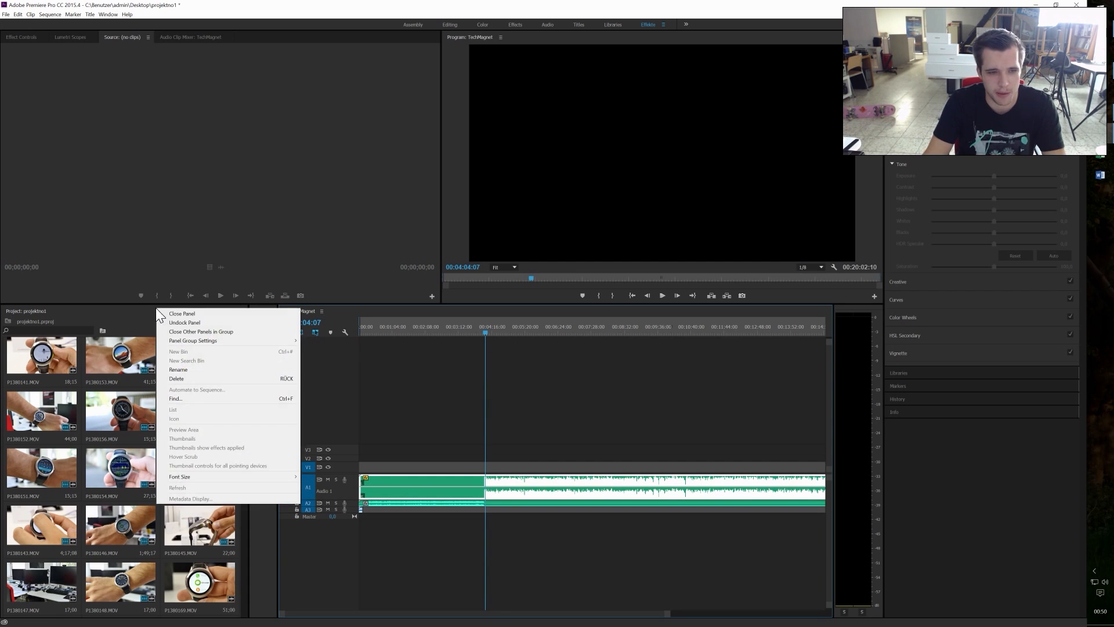
right_click(141, 313)
click(131, 308)
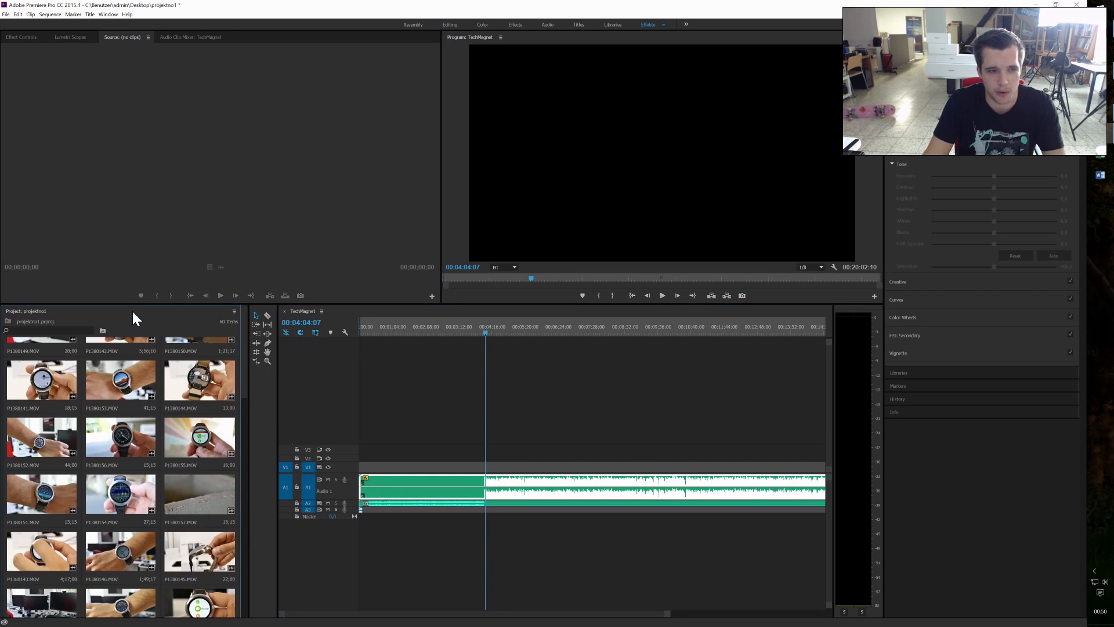
double_click(123, 380)
drag(125, 382, 495, 458)
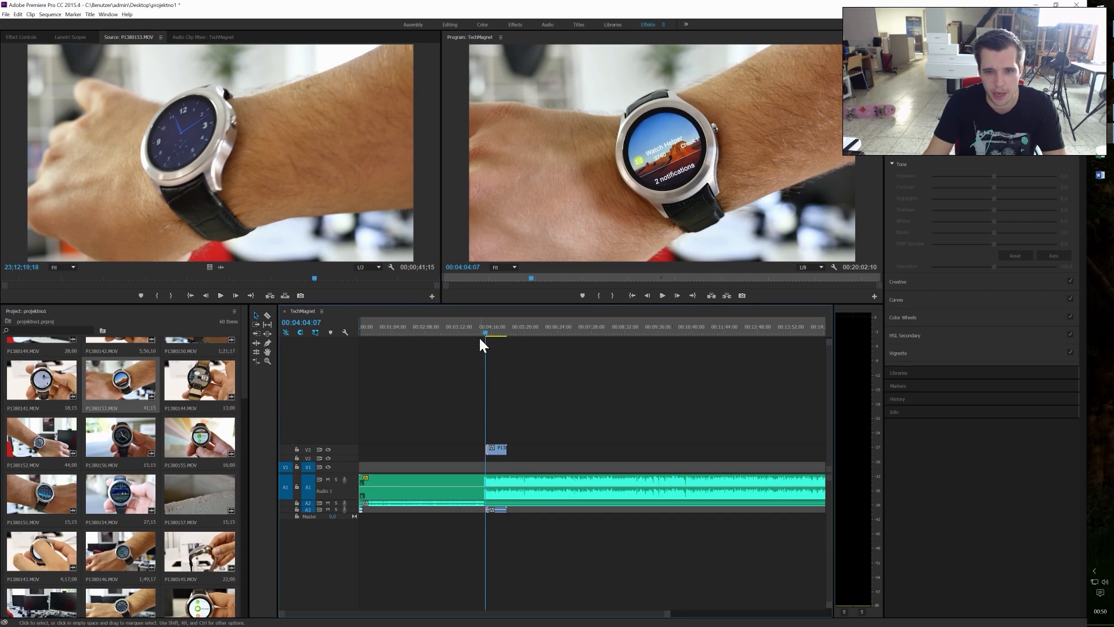
click(665, 295)
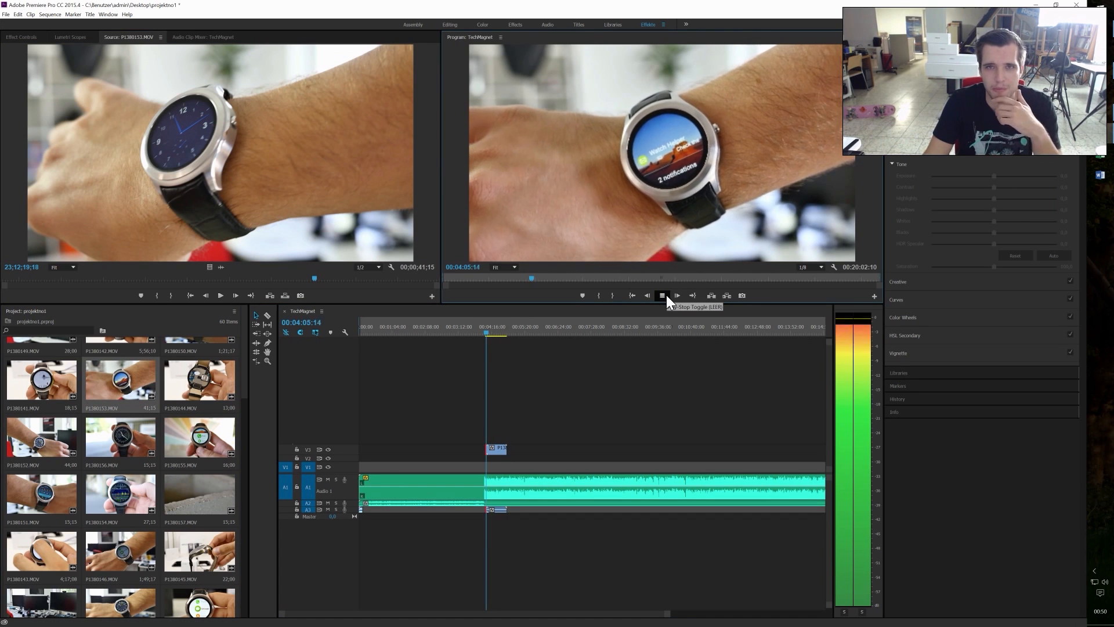
click(666, 294)
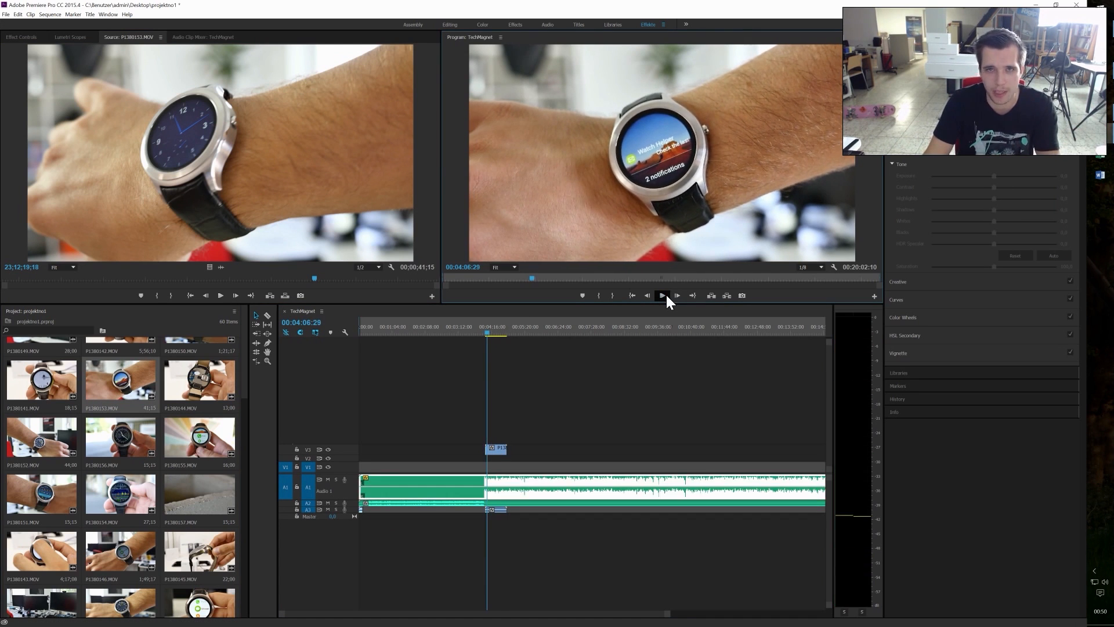
Step: Delete the P1380153.MOV clip from the sequence and undo the recent edits to bring back the original video clips
drag(564, 398, 494, 457)
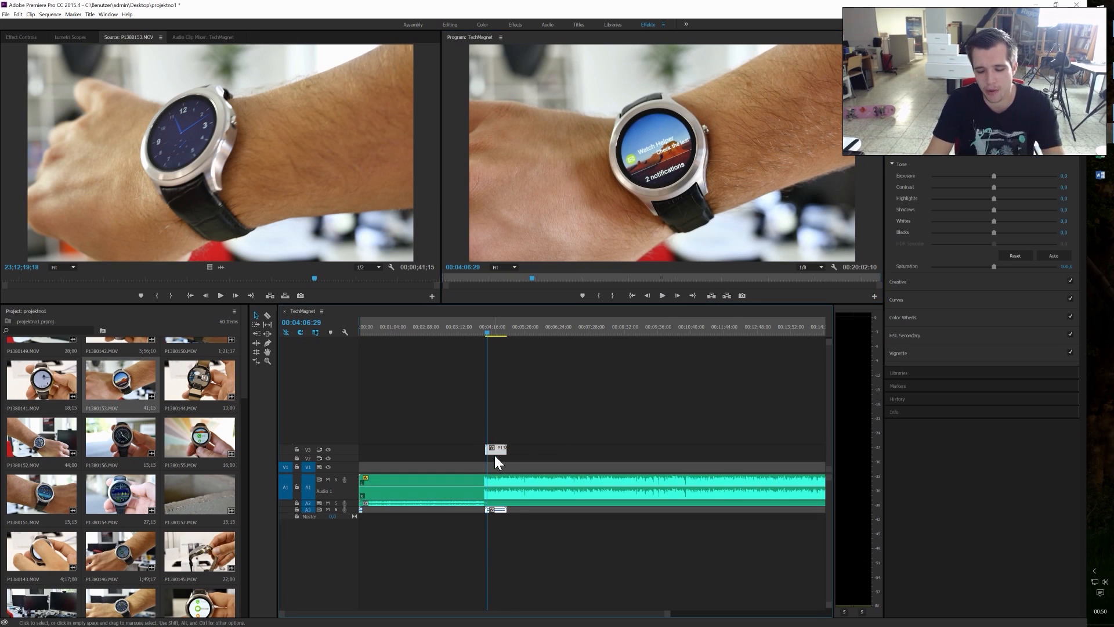
key(Delete)
key(ctrl+z)
key(ctrl+z)
key(ctrl+z)
Step: Review the sequence at about 00:08:07:19 and 00:08:38:03, and select the long audio clip on track A1
drag(489, 333, 612, 341)
scroll(600, 414, down, 1)
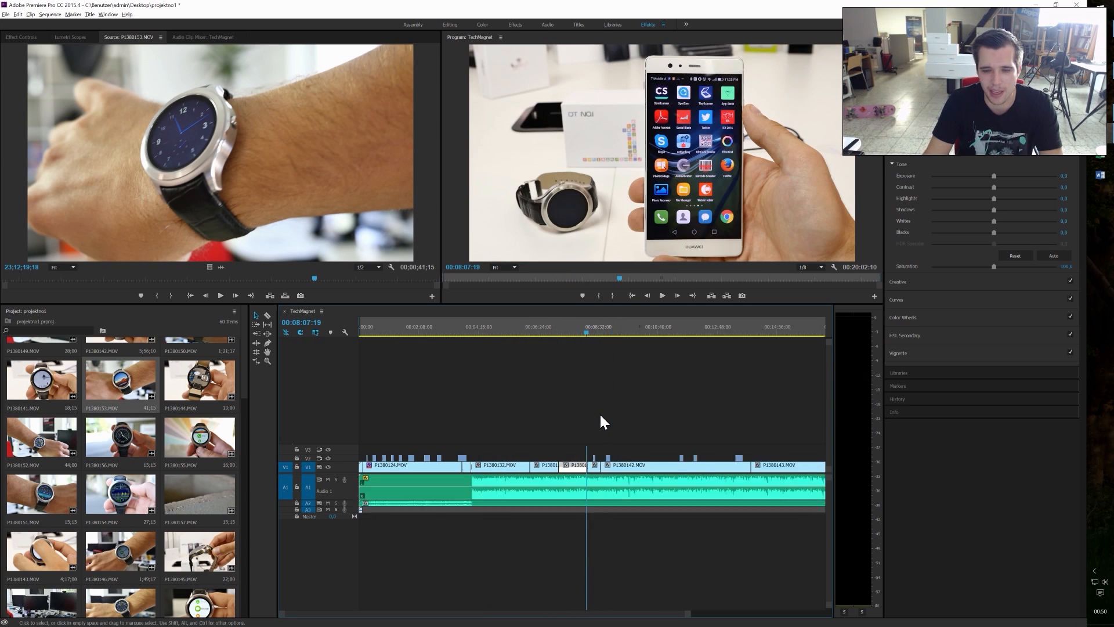
scroll(600, 413, down, 1)
drag(523, 338, 536, 333)
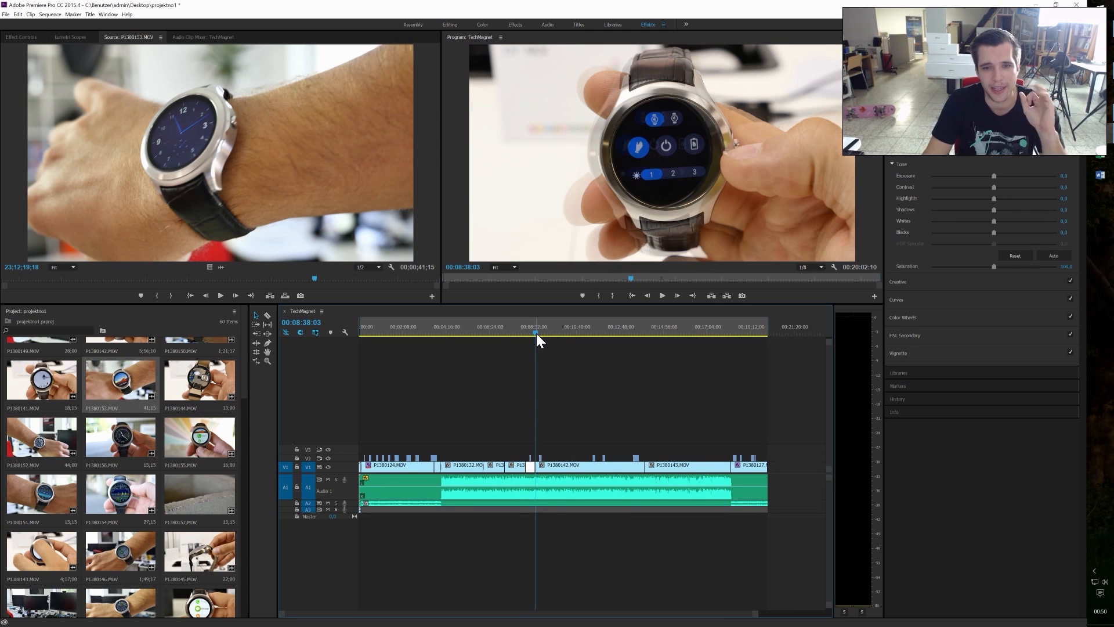
click(536, 481)
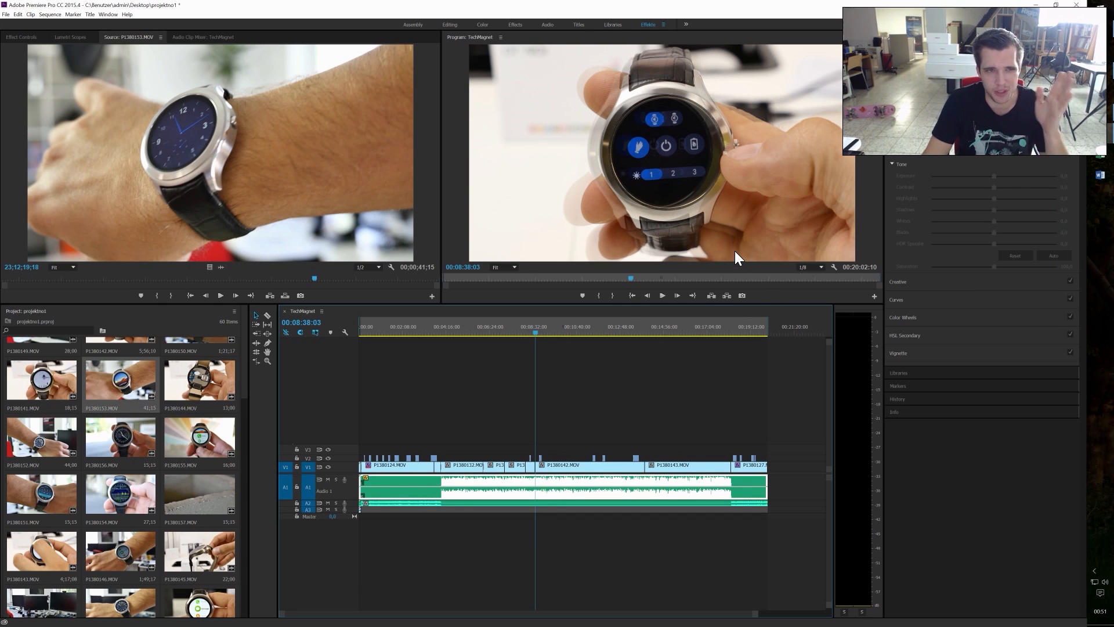
Step: Play the logo intro from the sequence start and scrub to the presenter shot at about 00:01:19:09
key(Home)
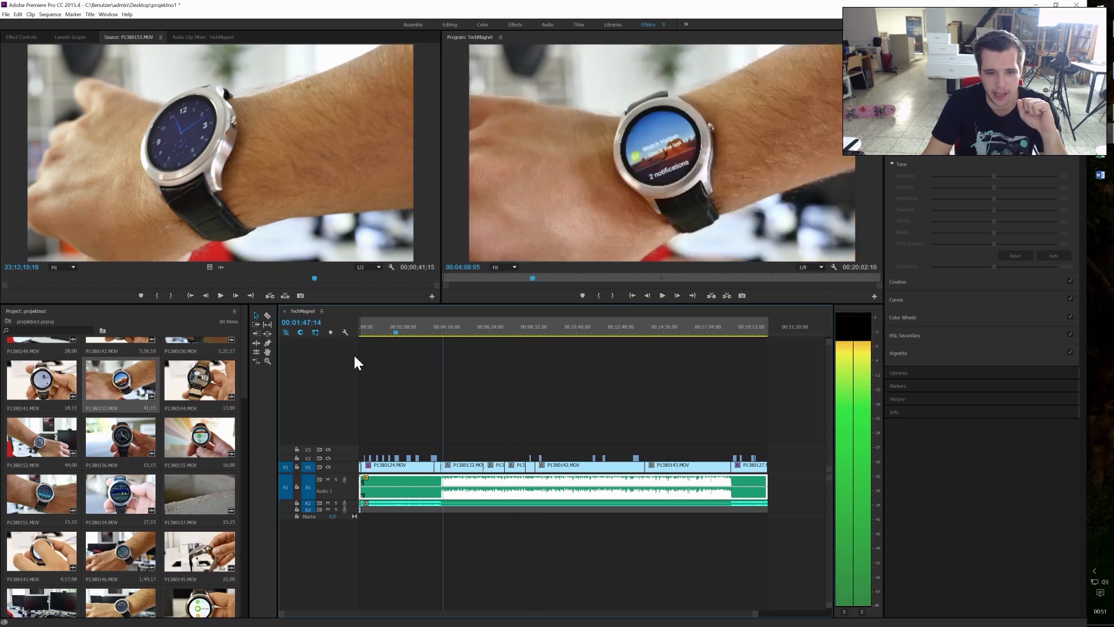
click(661, 296)
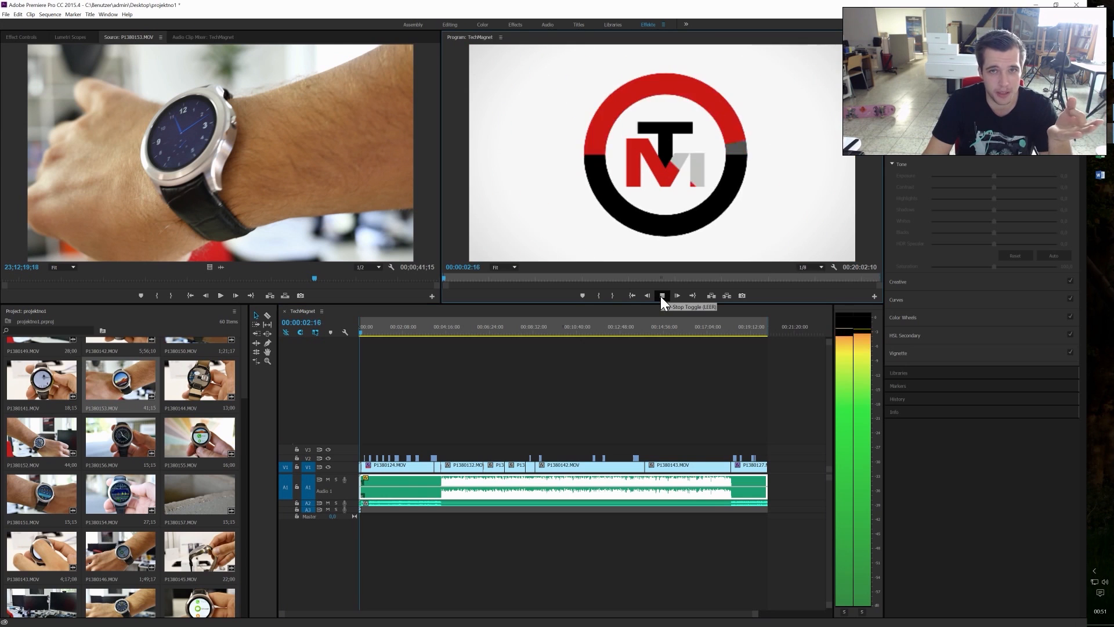
click(661, 296)
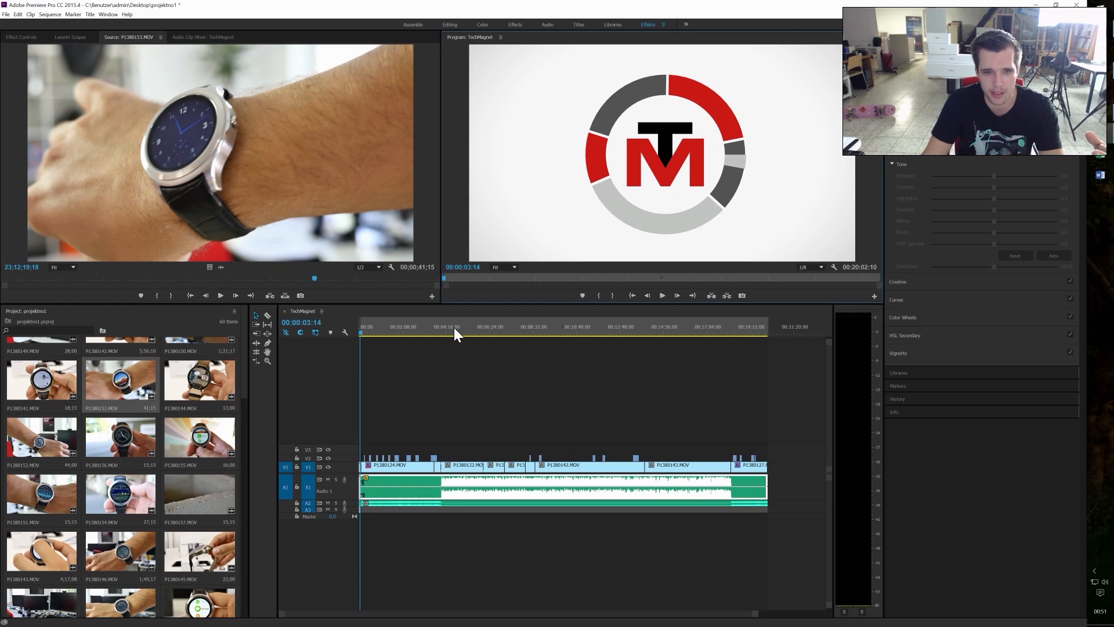
key(space)
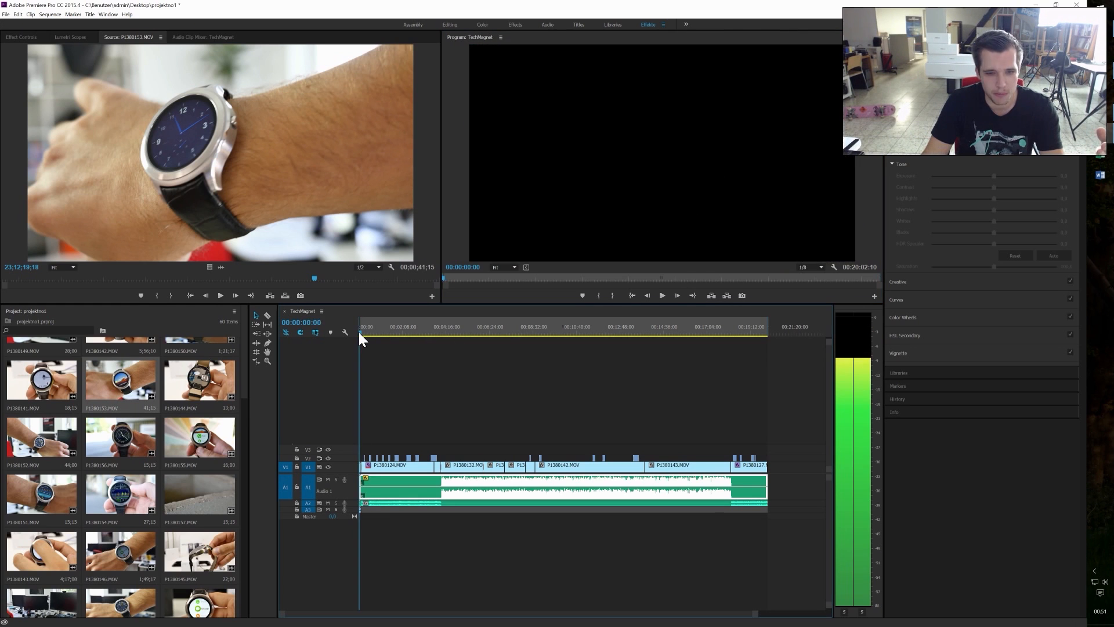
drag(362, 333, 372, 336)
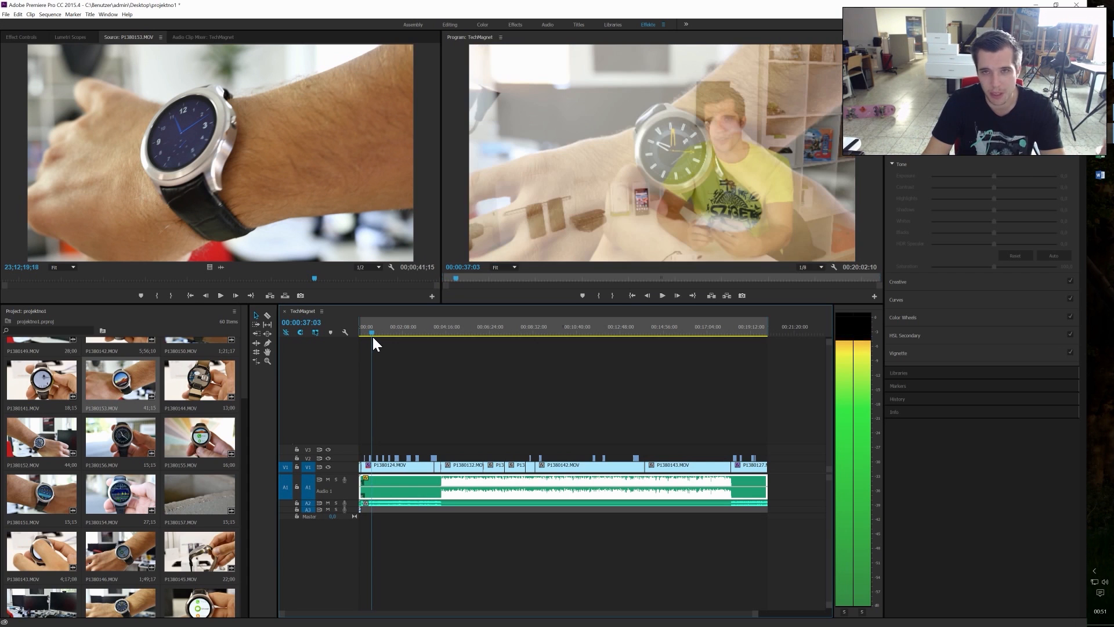
drag(372, 336, 386, 334)
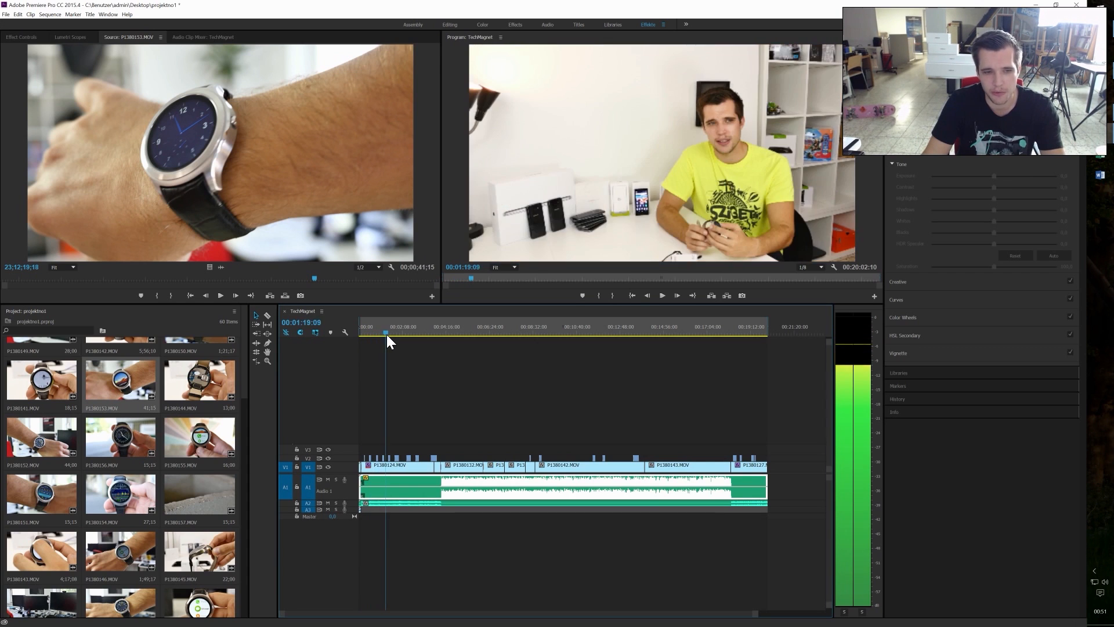
Step: Split the P1380132.MOV clip on track V1 near its middle with the Razor tool and return to the Selection tool
click(229, 377)
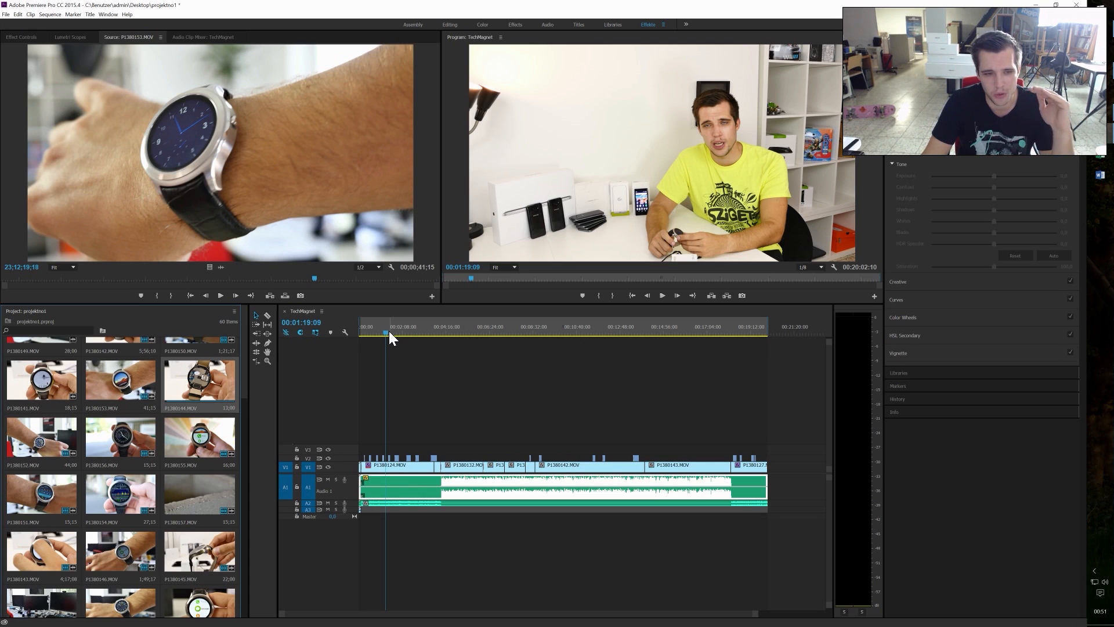
key(c)
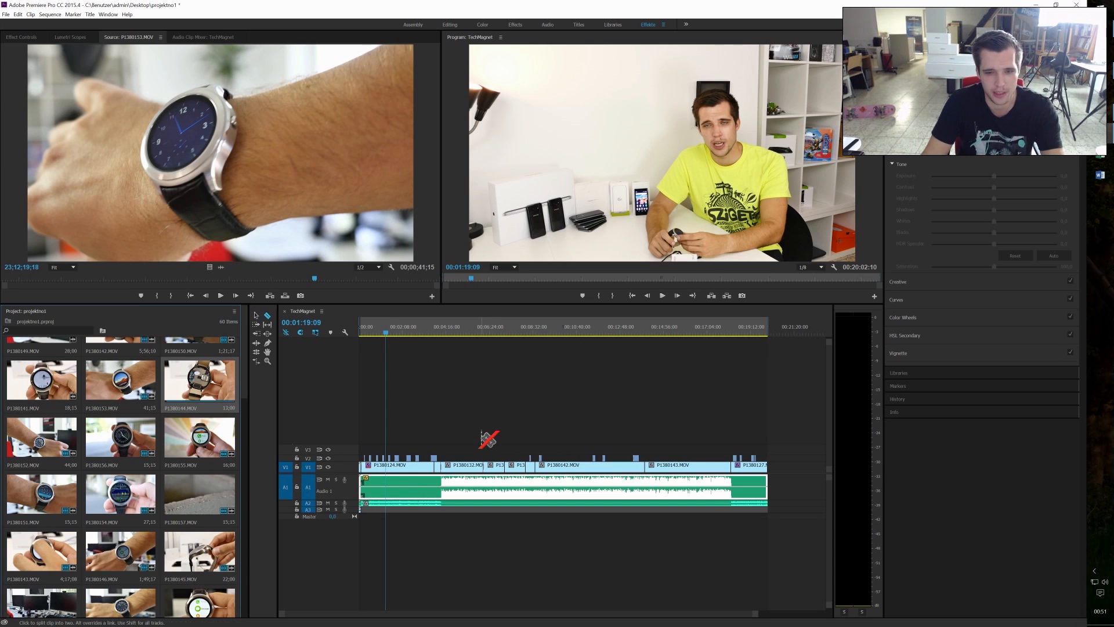
click(468, 471)
key(v)
Step: Try deleting the second part of the split P1380132.MOV clip and undo the deletion
click(471, 466)
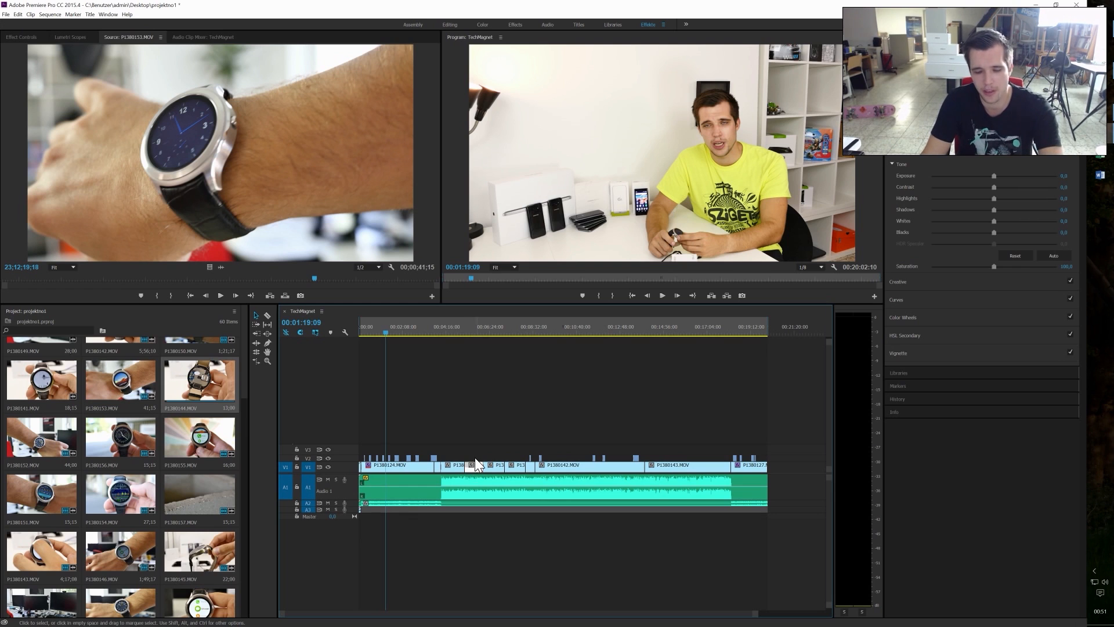
key(Delete)
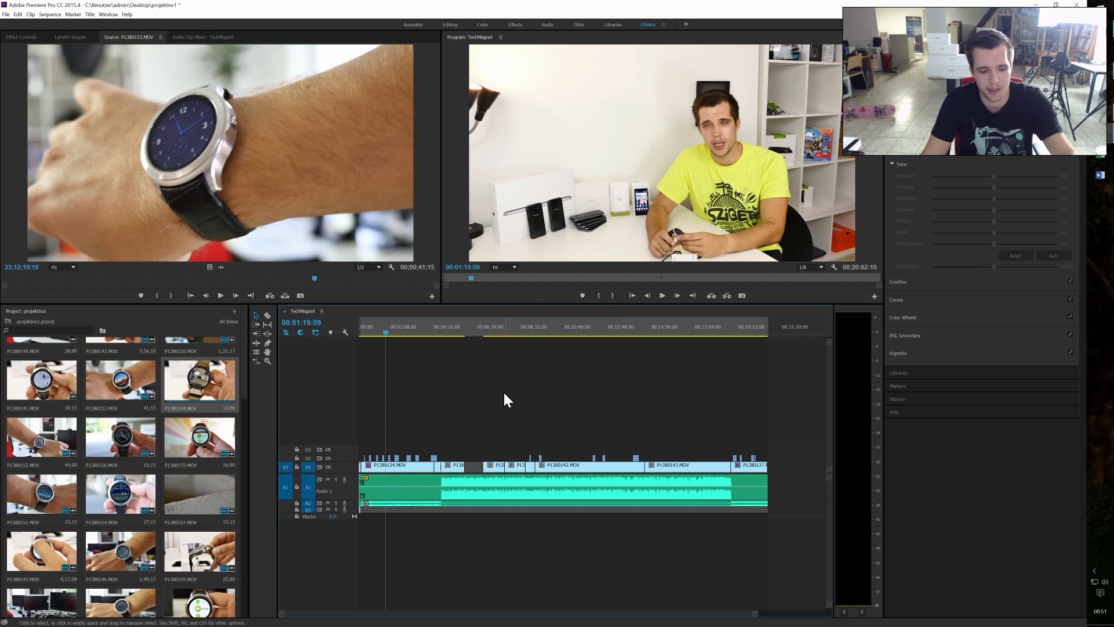
key(ctrl+z)
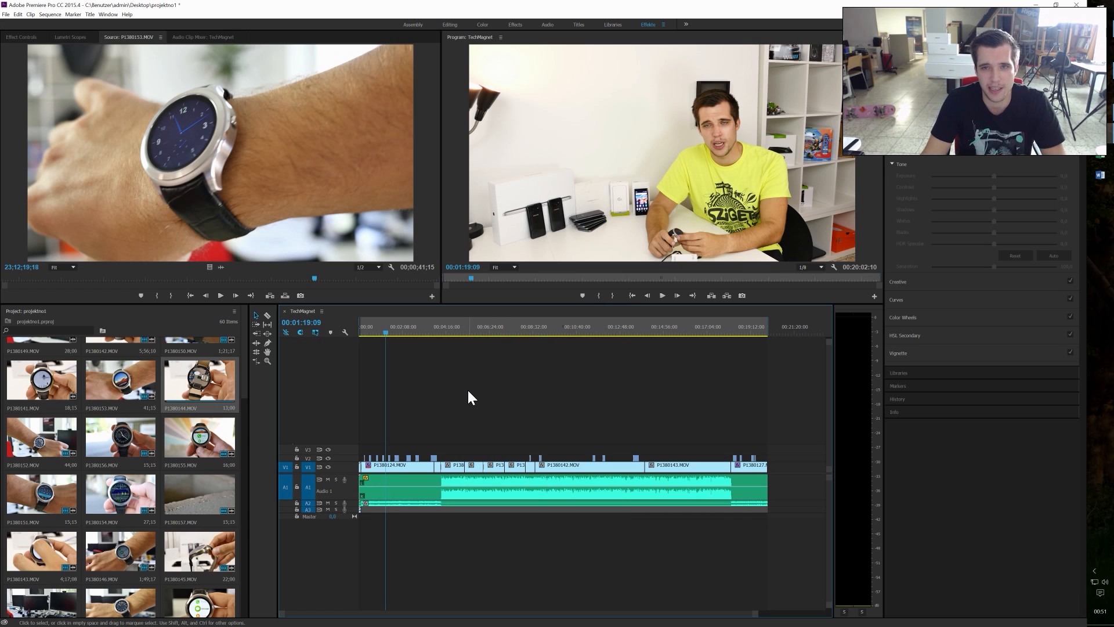
click(174, 331)
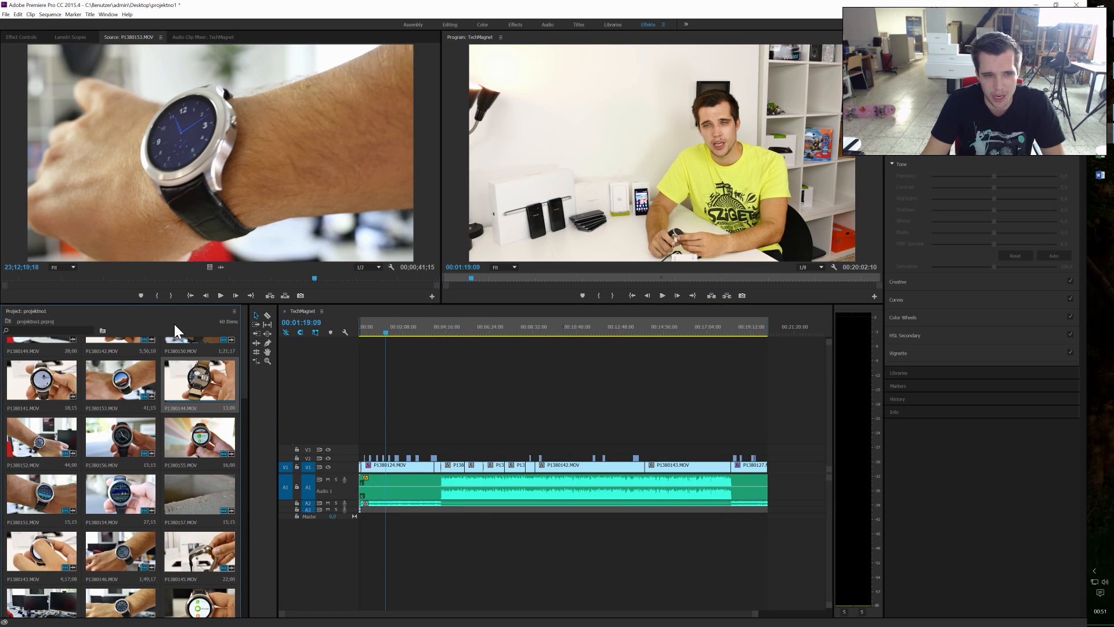
right_click(174, 324)
click(164, 333)
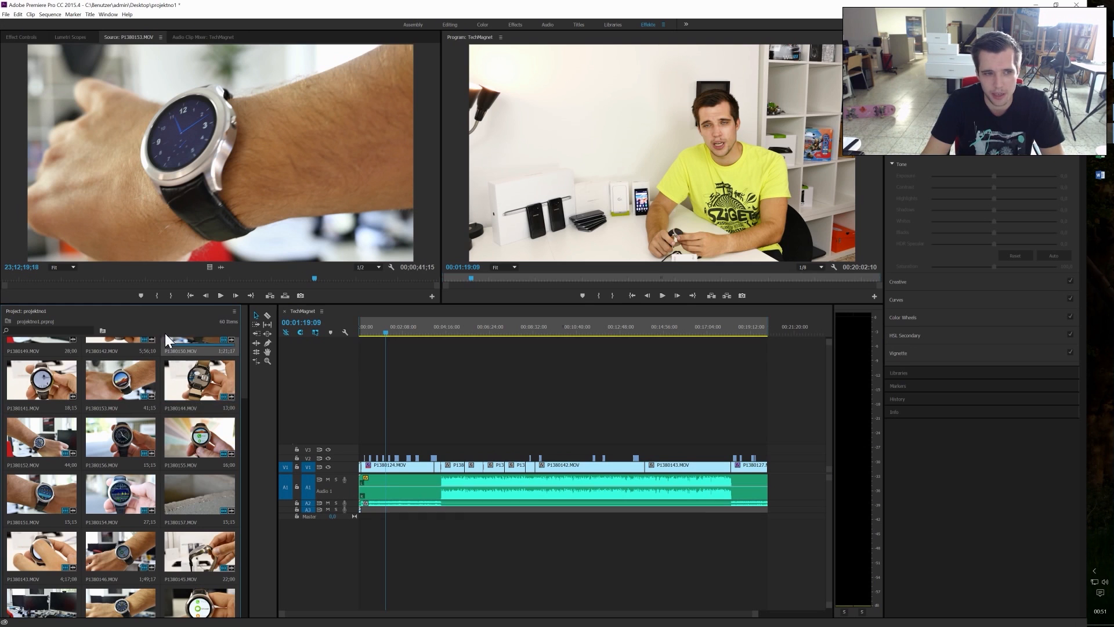
click(178, 200)
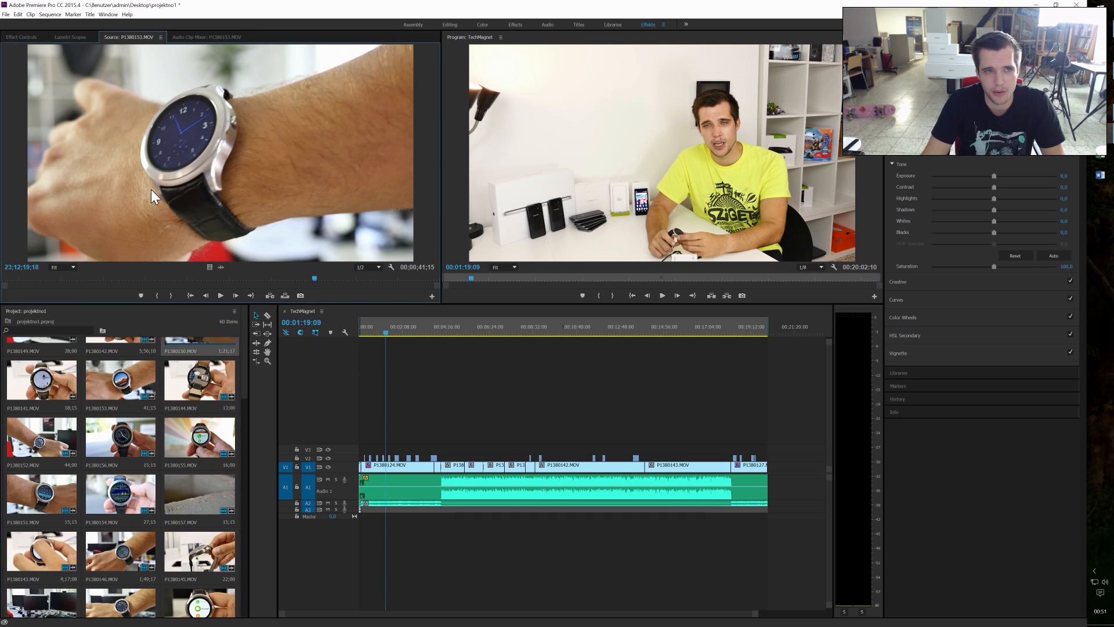
Step: Select P1380144.MOV in the project media and the long audio clip on track A1 of the sequence
click(231, 387)
click(395, 473)
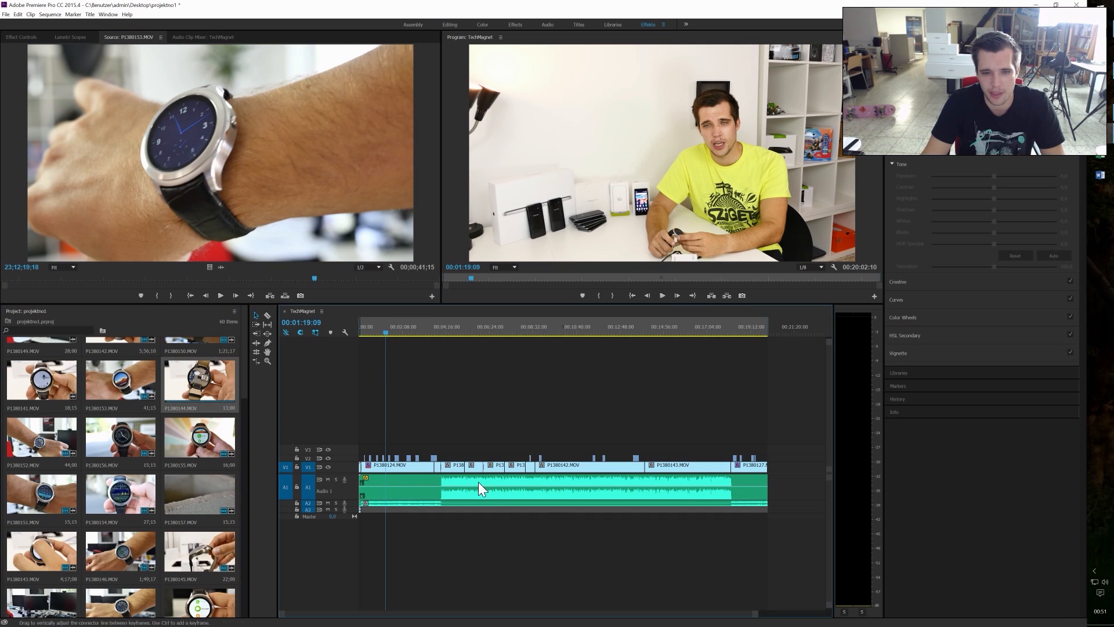
drag(545, 477, 515, 490)
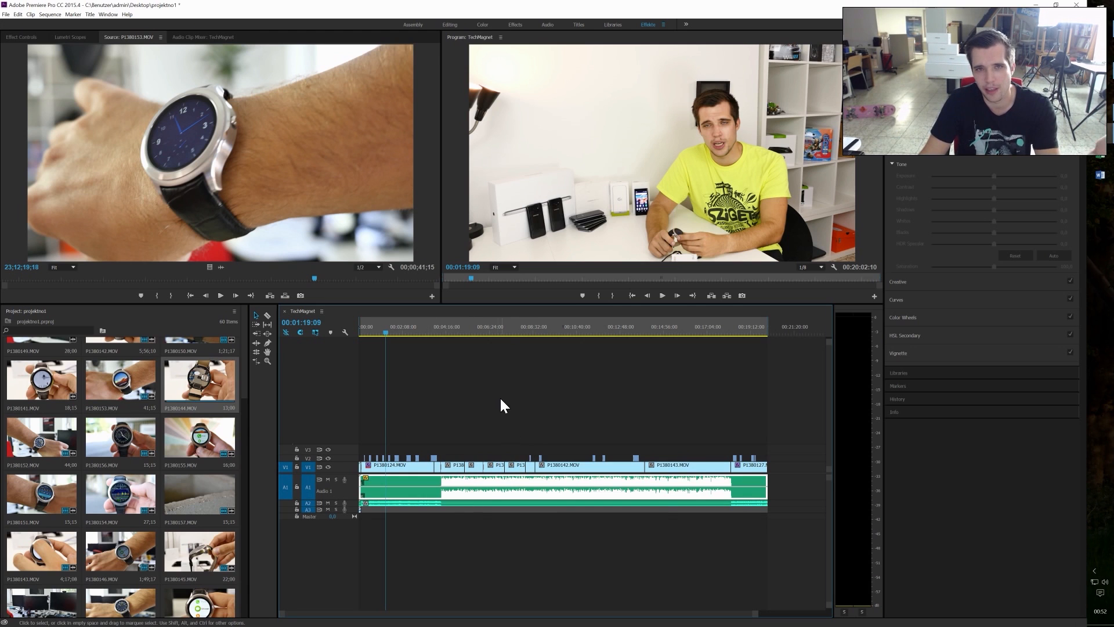
Step: Switch to the Color workspace, select the P1380124.MOV clip and look over the available LUTs without applying one
click(482, 25)
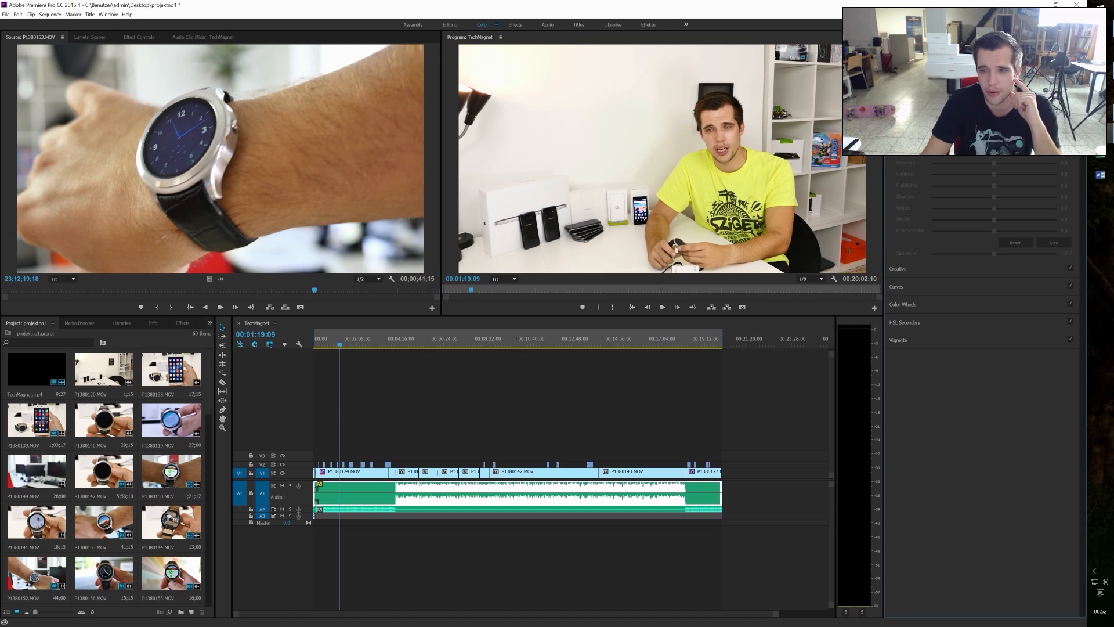
click(374, 472)
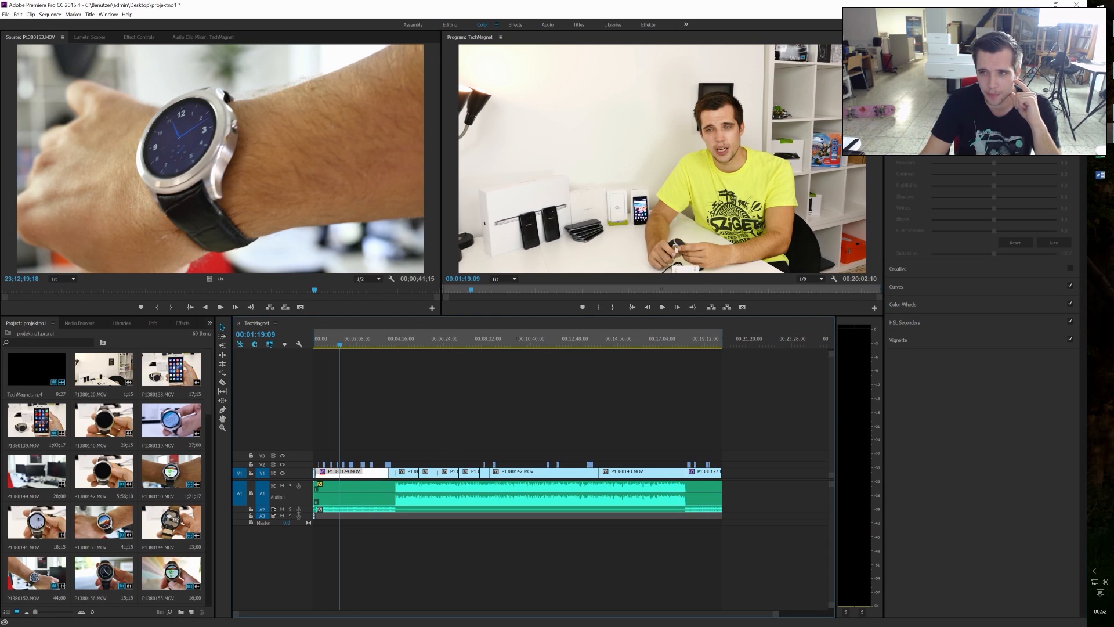
click(905, 286)
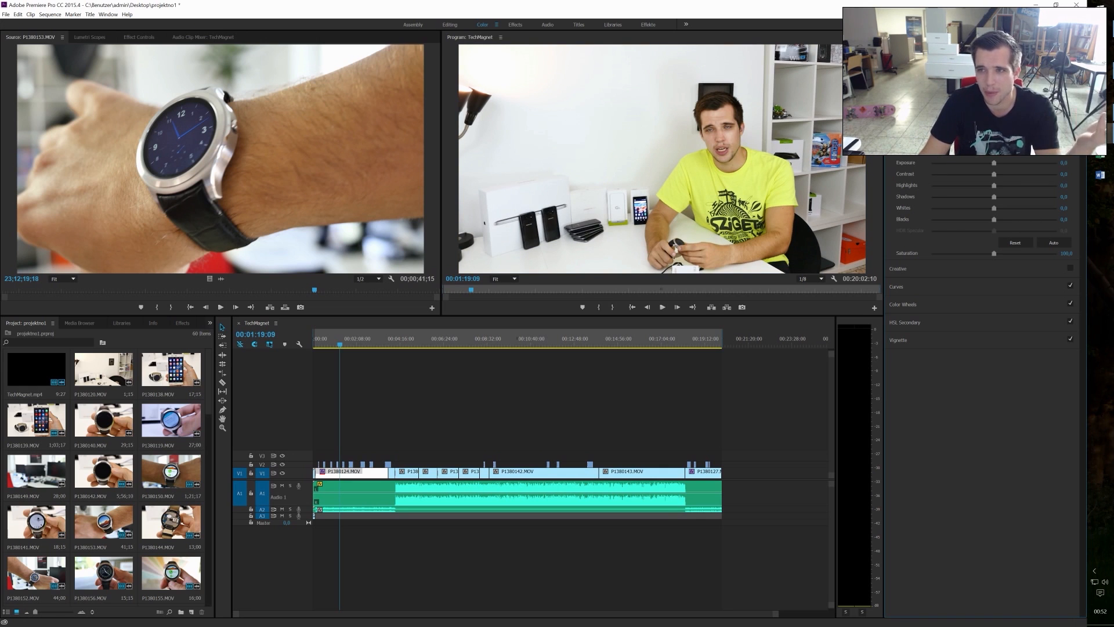
click(993, 93)
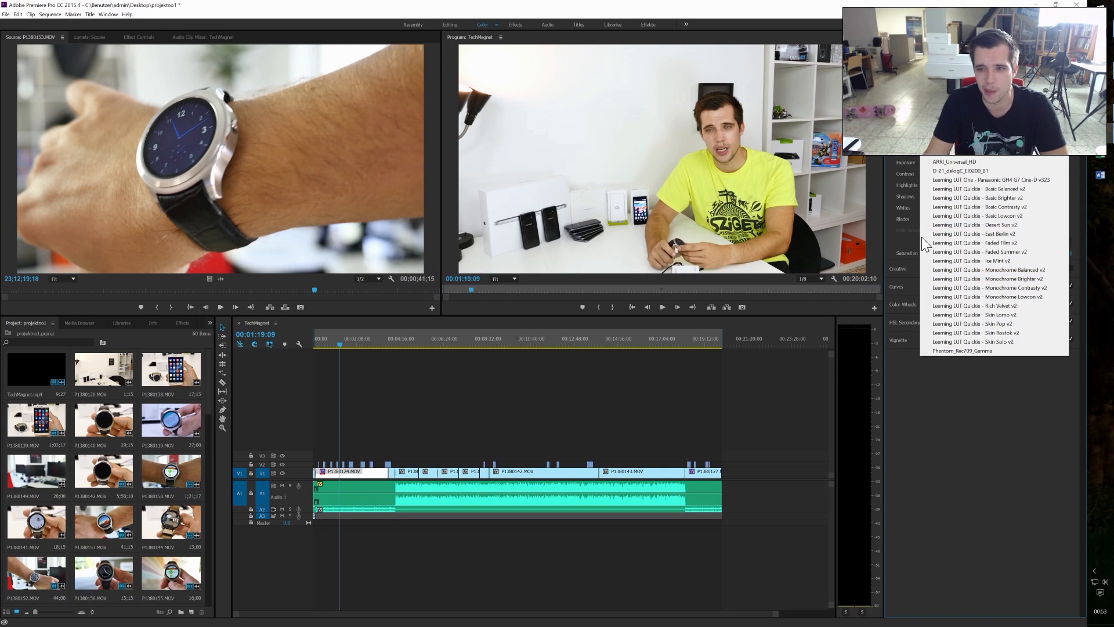
click(821, 360)
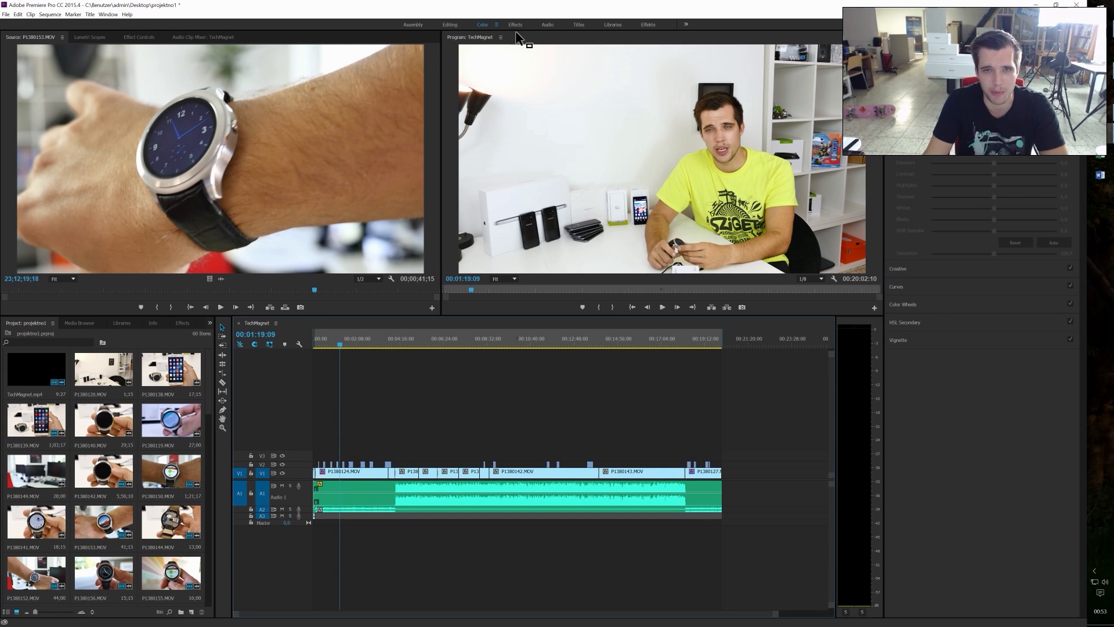
Step: Switch to the Audio workspace and play a short stretch of the sequence to watch the track levels in the Audio Track Mixer
click(514, 25)
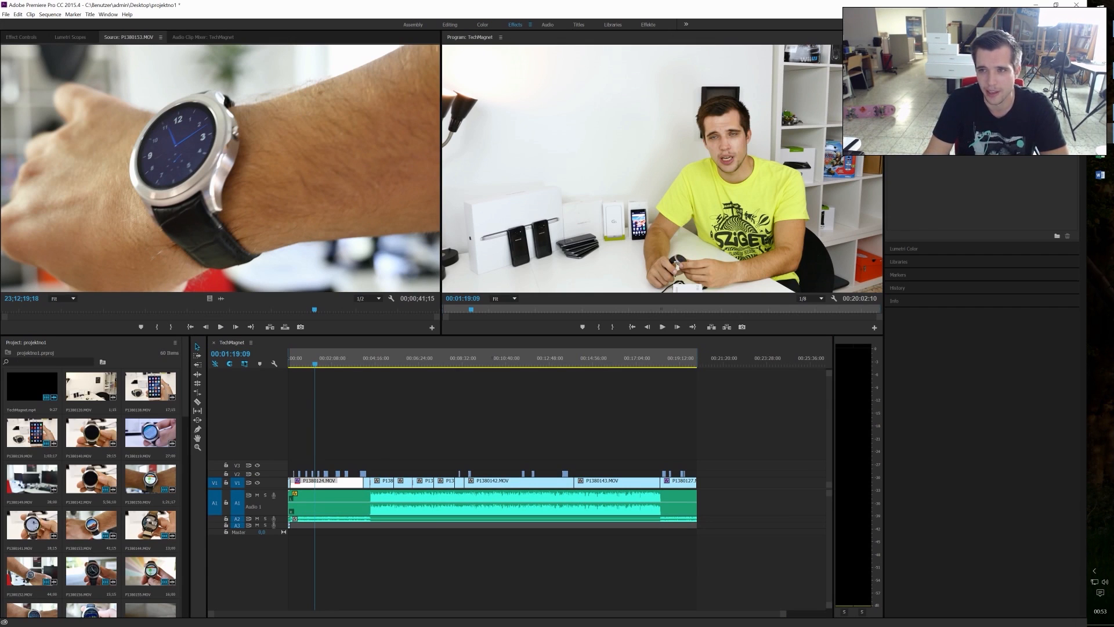
click(547, 26)
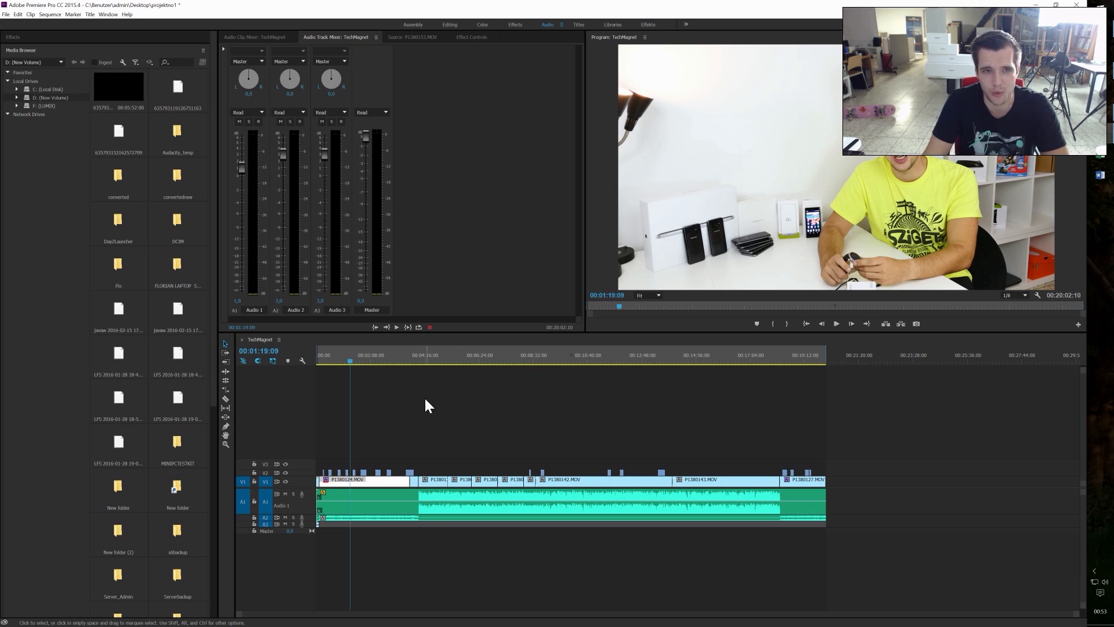
click(835, 324)
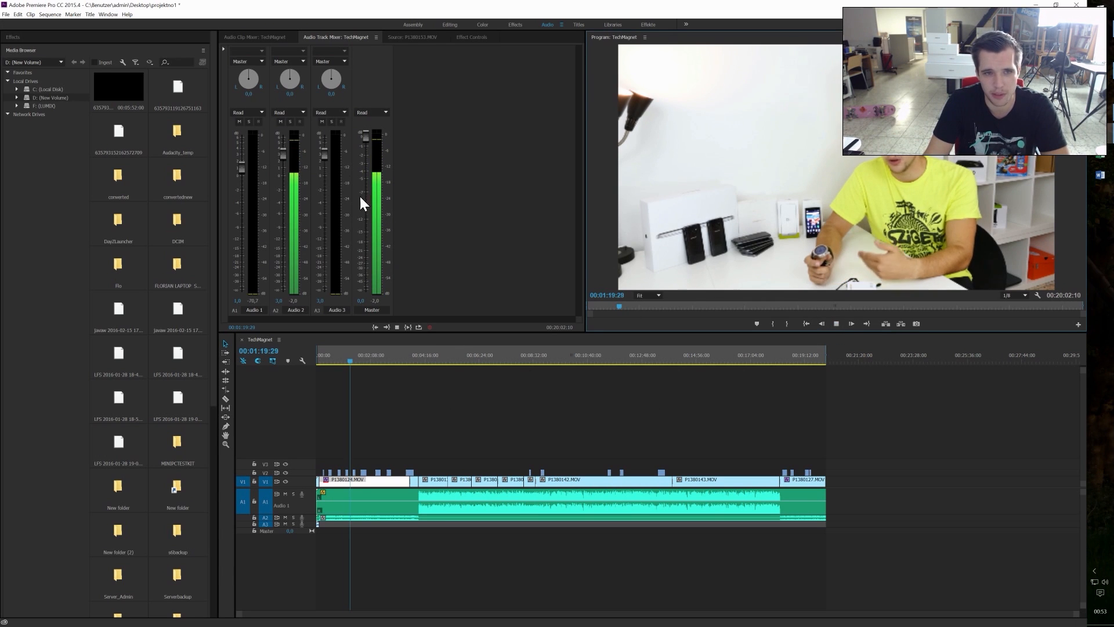
key(space)
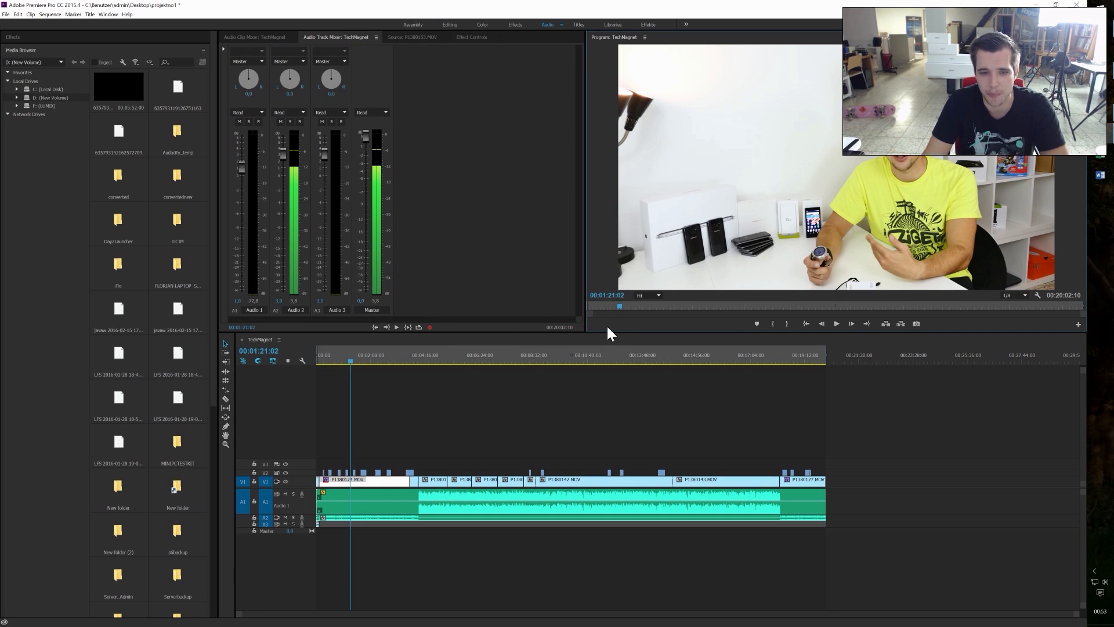
Step: Select the video clips on tracks V1 and V2 and play the sequence from 00:01:42:20 to 00:01:47:00
drag(805, 447, 331, 481)
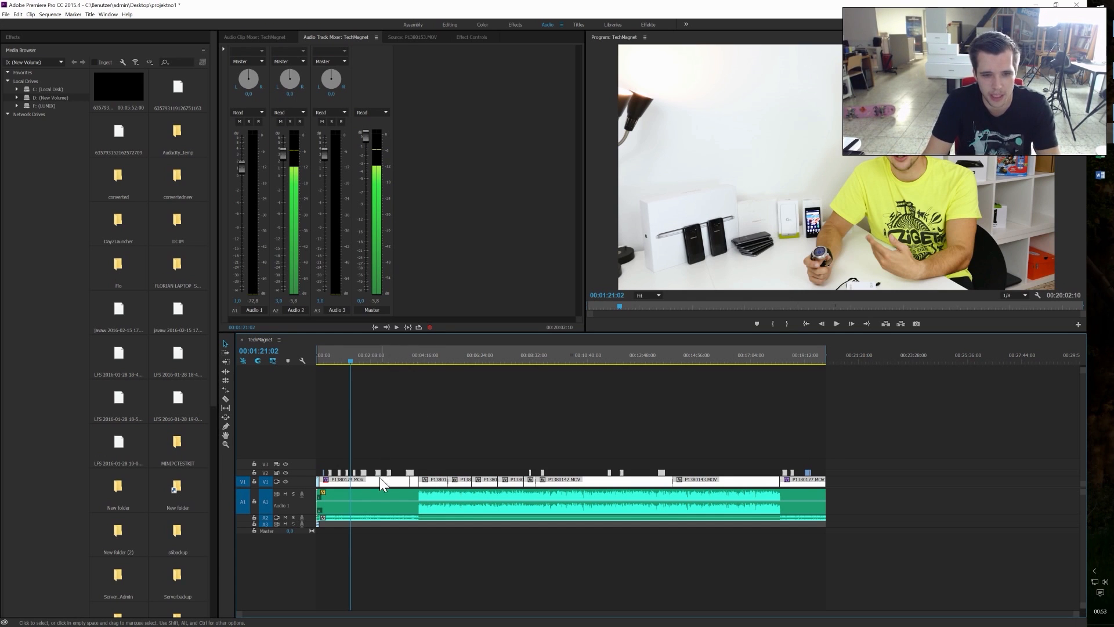
drag(353, 361, 359, 361)
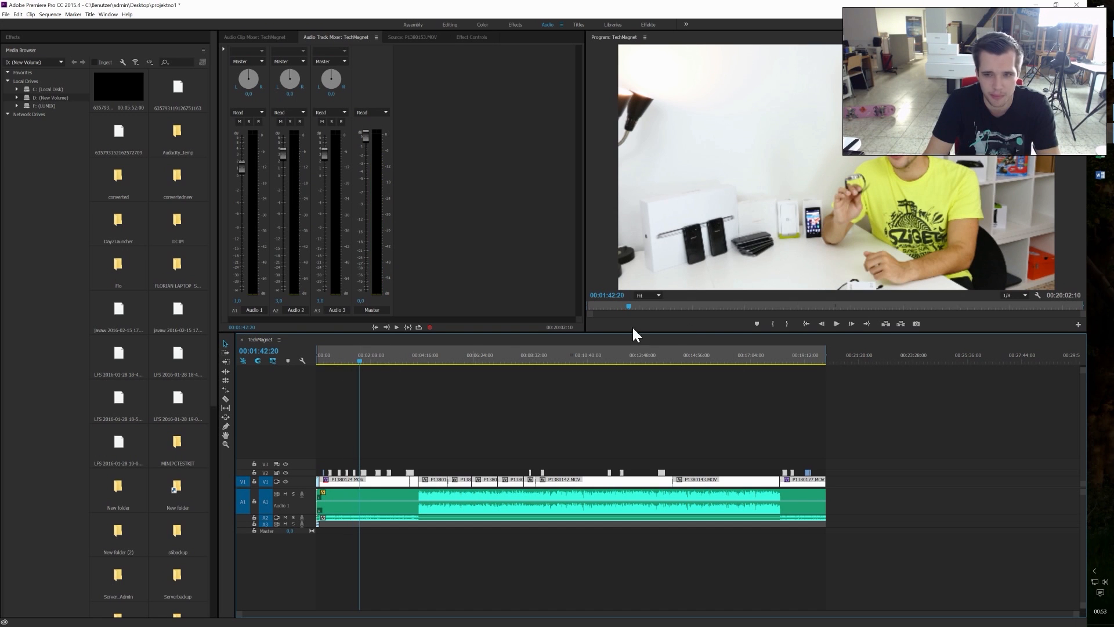
click(840, 323)
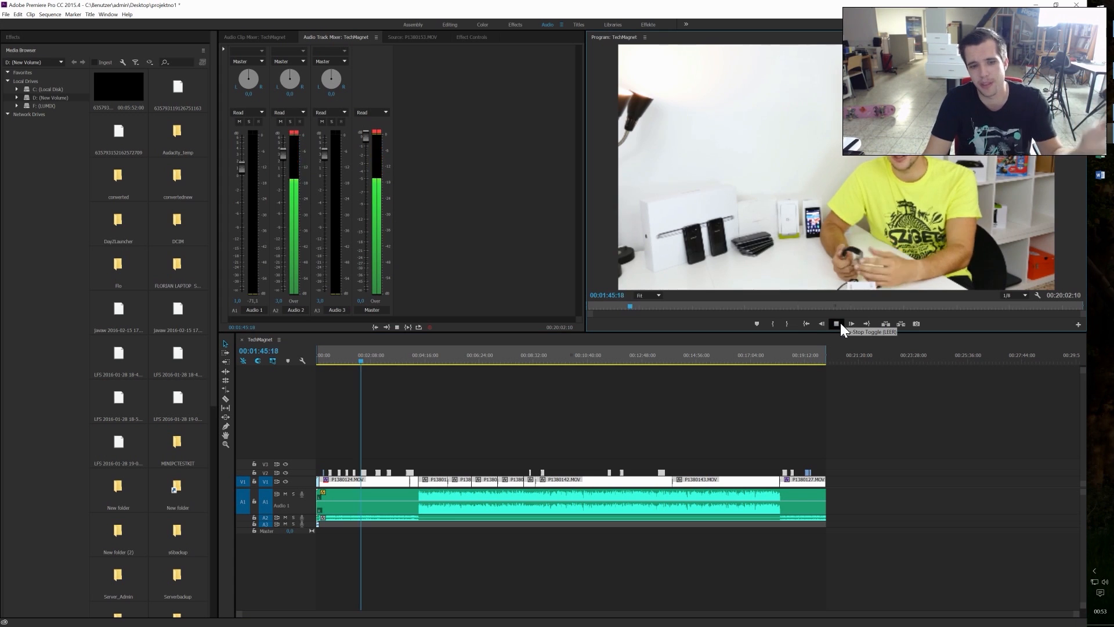
click(830, 325)
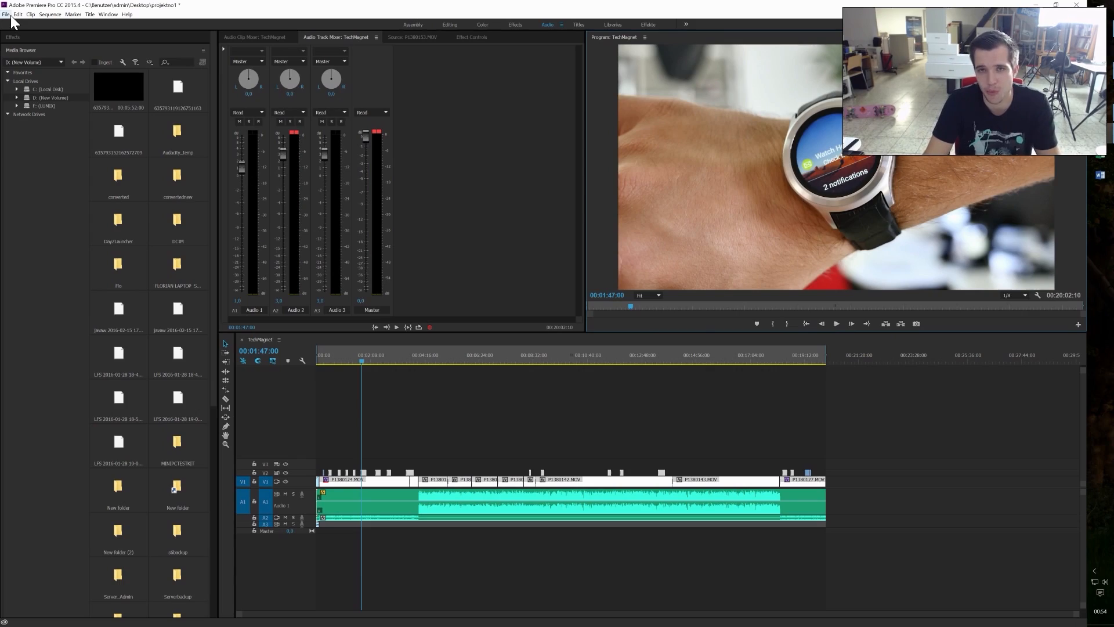
Step: Minimise the smartwatch project, switch to the project with the airport footage and select P1350277.MOV in its media
click(1033, 4)
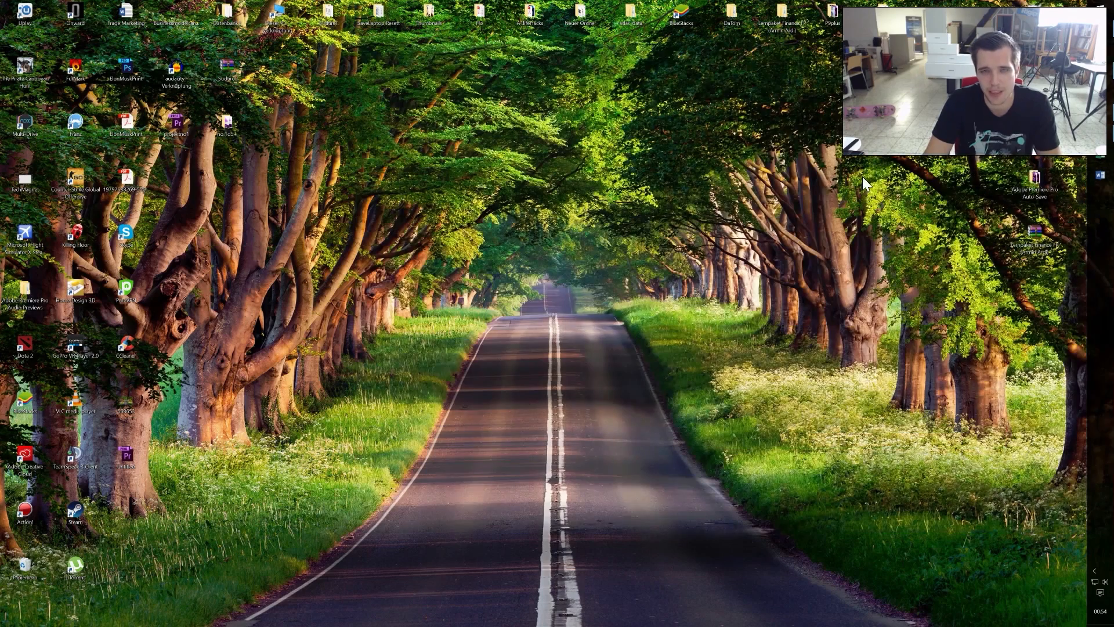
click(1107, 134)
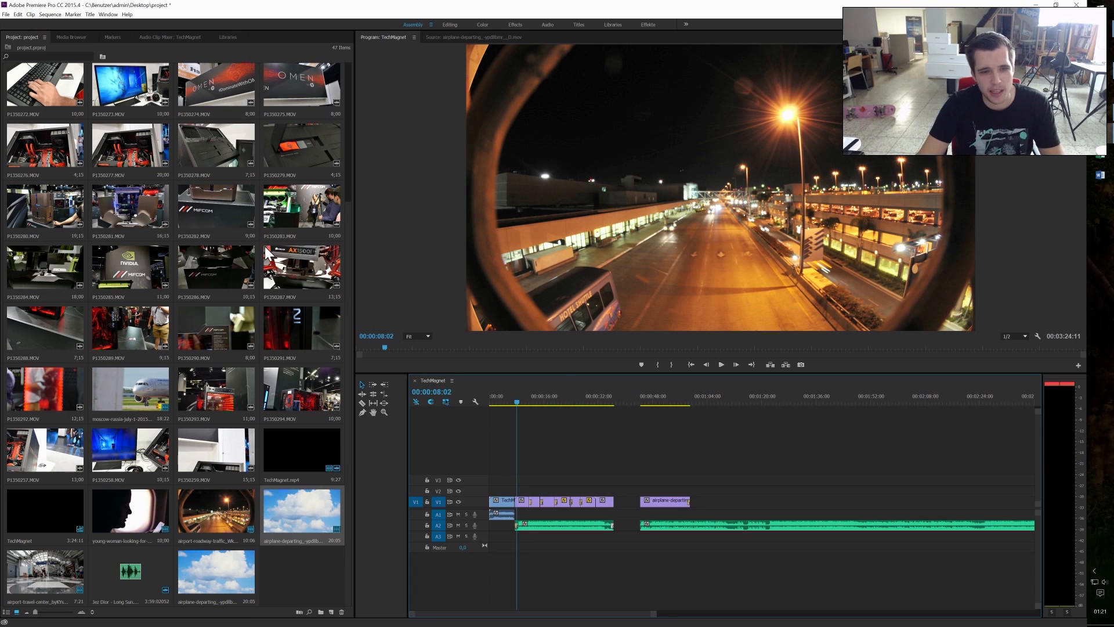
click(293, 277)
click(148, 156)
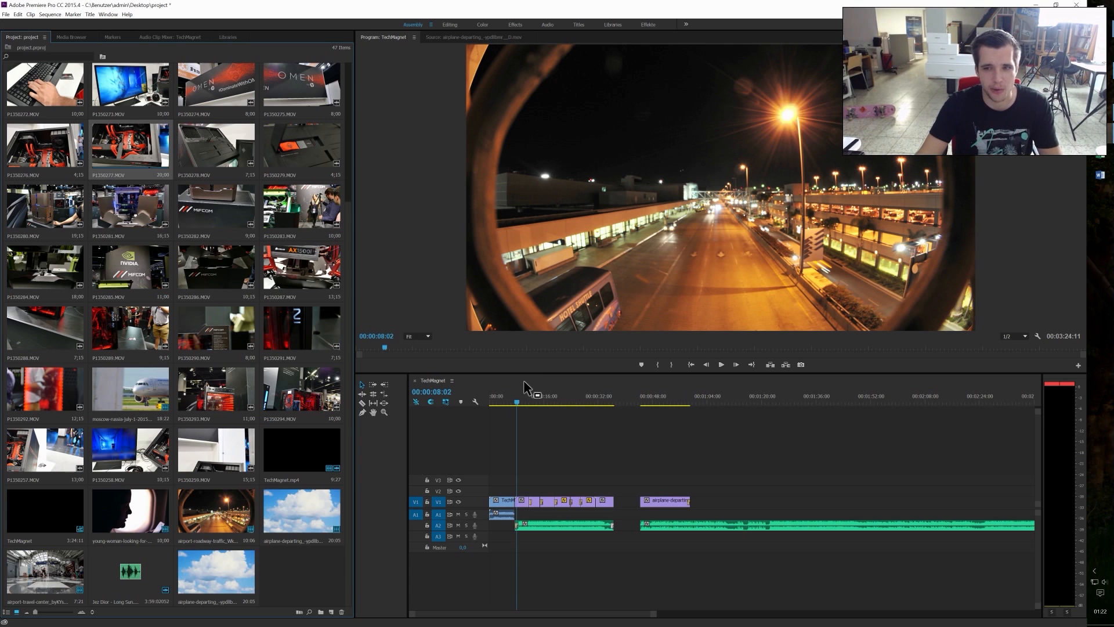
Step: Move the playhead to 00:00:11:07 and briefly view the VideoBlocks download page for Airplane Departing in the browser
click(514, 398)
drag(514, 398, 528, 400)
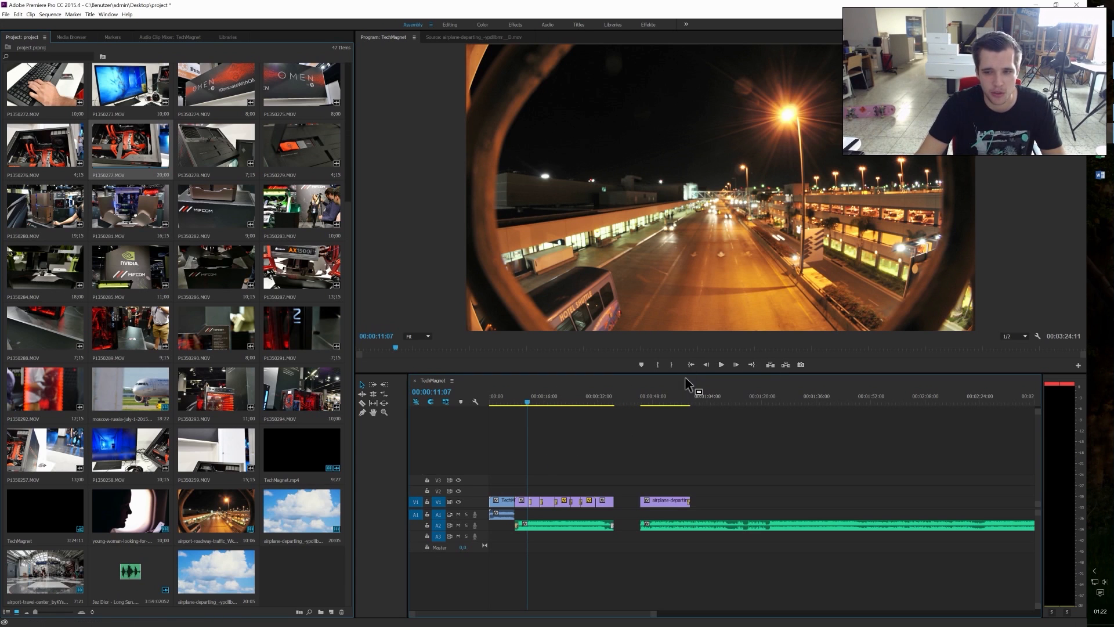
click(1099, 52)
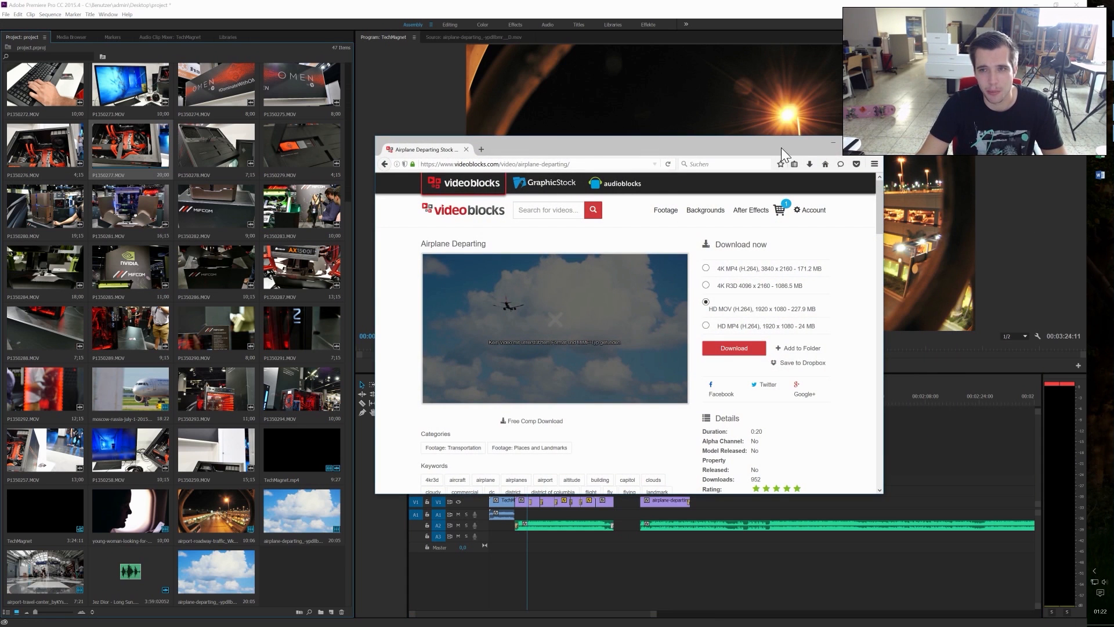
click(833, 143)
Step: Play the edited airport stock footage from its first clip to 00:00:35:27, adjusting the system volume during playback
mouse_move(528, 400)
mouse_down()
mouse_move(504, 405)
mouse_move(513, 401)
mouse_up()
click(721, 363)
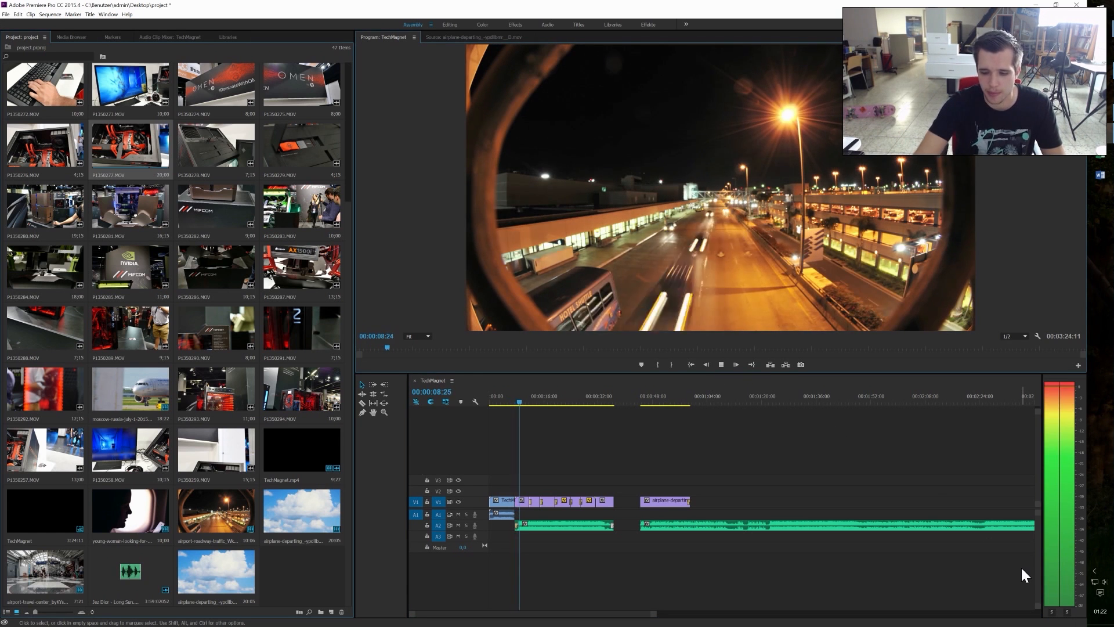
key(XF86AudioLowerVolume)
key(XF86AudioLowerVolume)
key(XF86AudioLowerVolume)
key(XF86AudioLowerVolume)
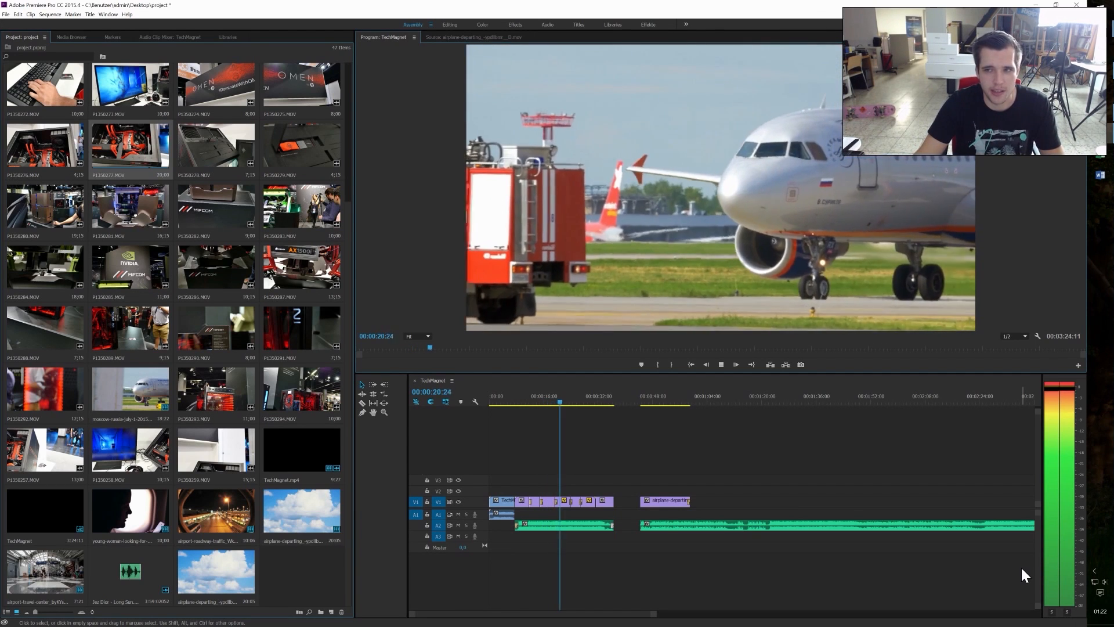
key(XF86AudioMute)
key(XF86AudioMute)
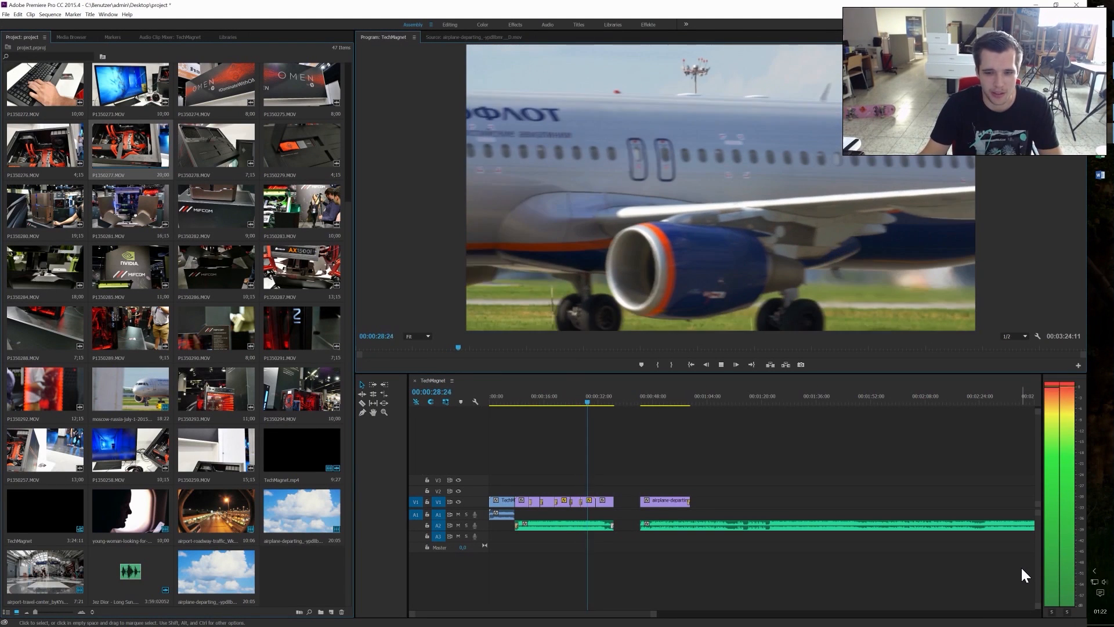
key(XF86AudioRaiseVolume)
key(XF86AudioRaiseVolume)
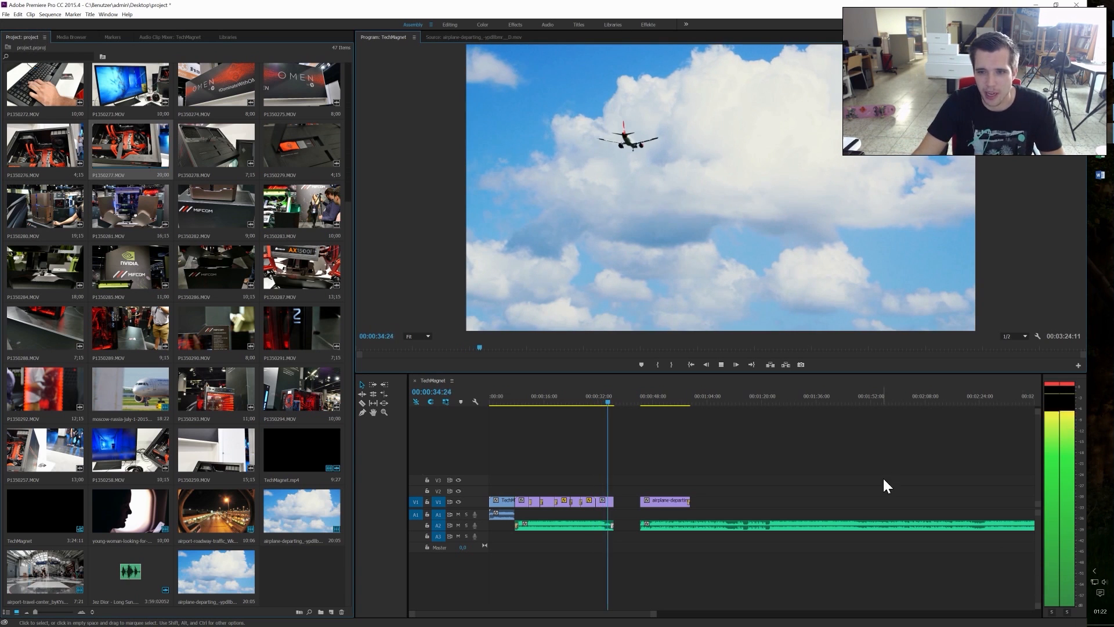
click(721, 364)
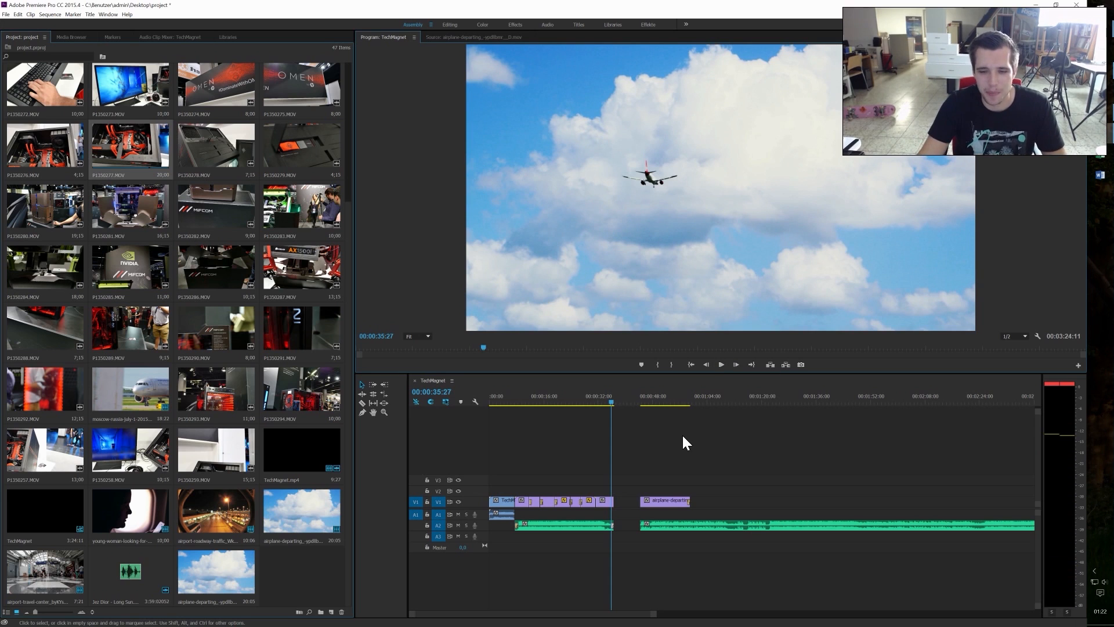
Step: Scrub the playhead back to 00:00:20:06 to show the taxiing airplane clip in the TechMagnet sequence
scroll(629, 472, down, 1)
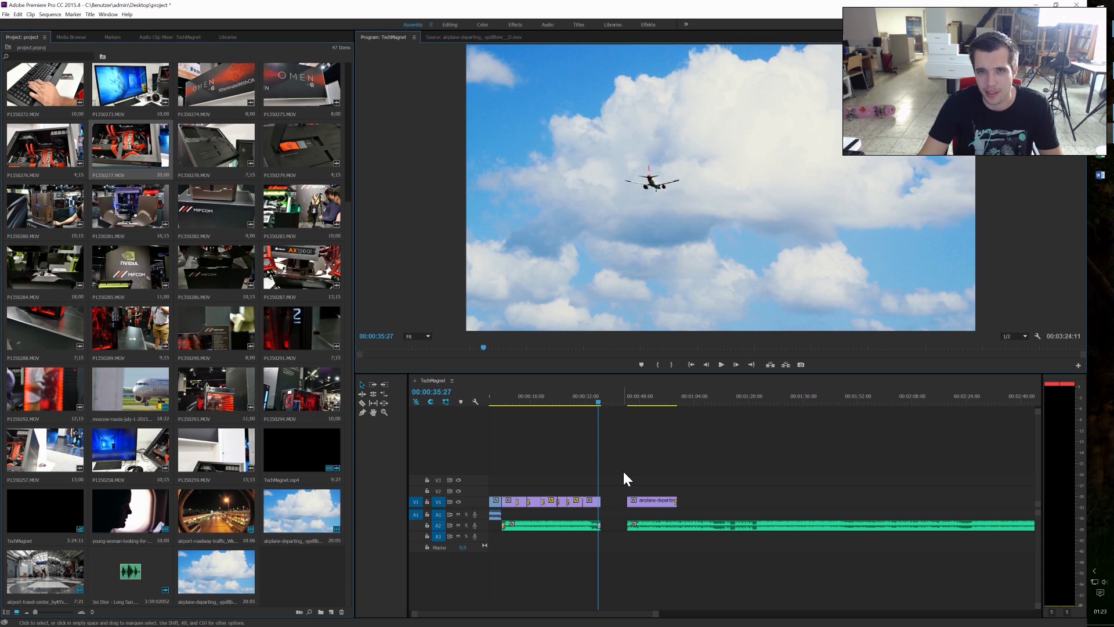
click(1099, 70)
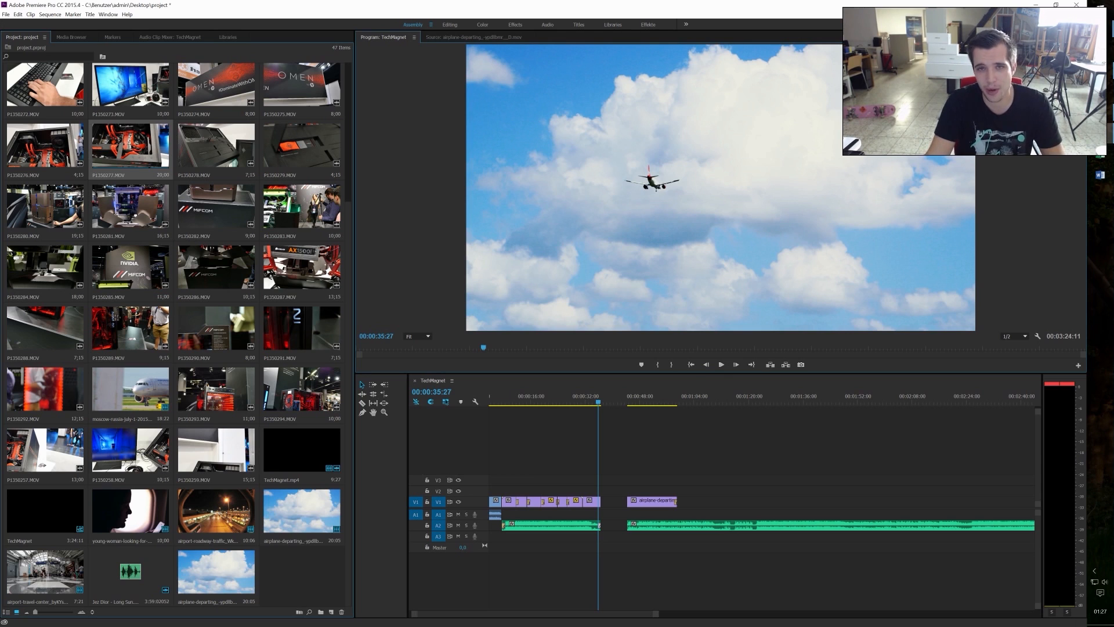
click(581, 400)
drag(581, 404, 545, 406)
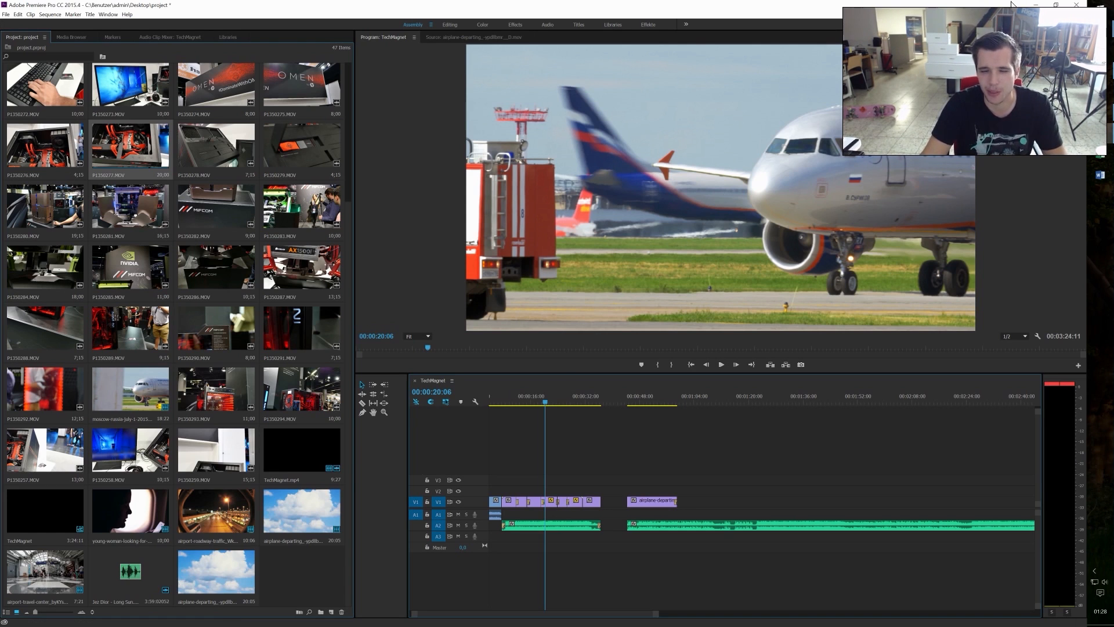
Step: Minimise the video editor and close the file explorer window showing drive C:
click(1036, 5)
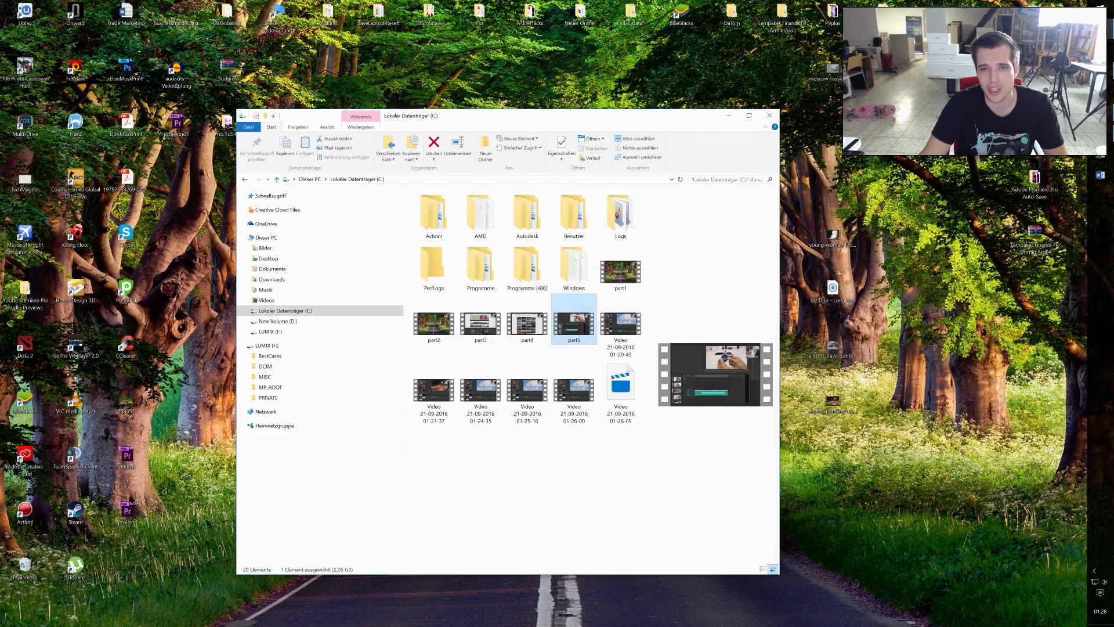
click(769, 115)
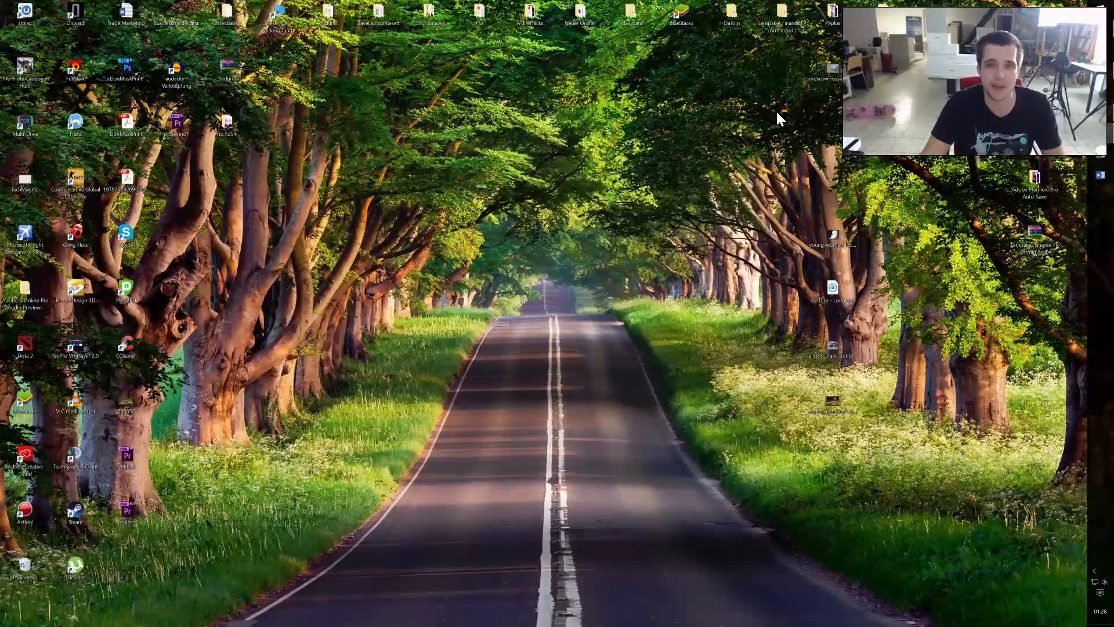